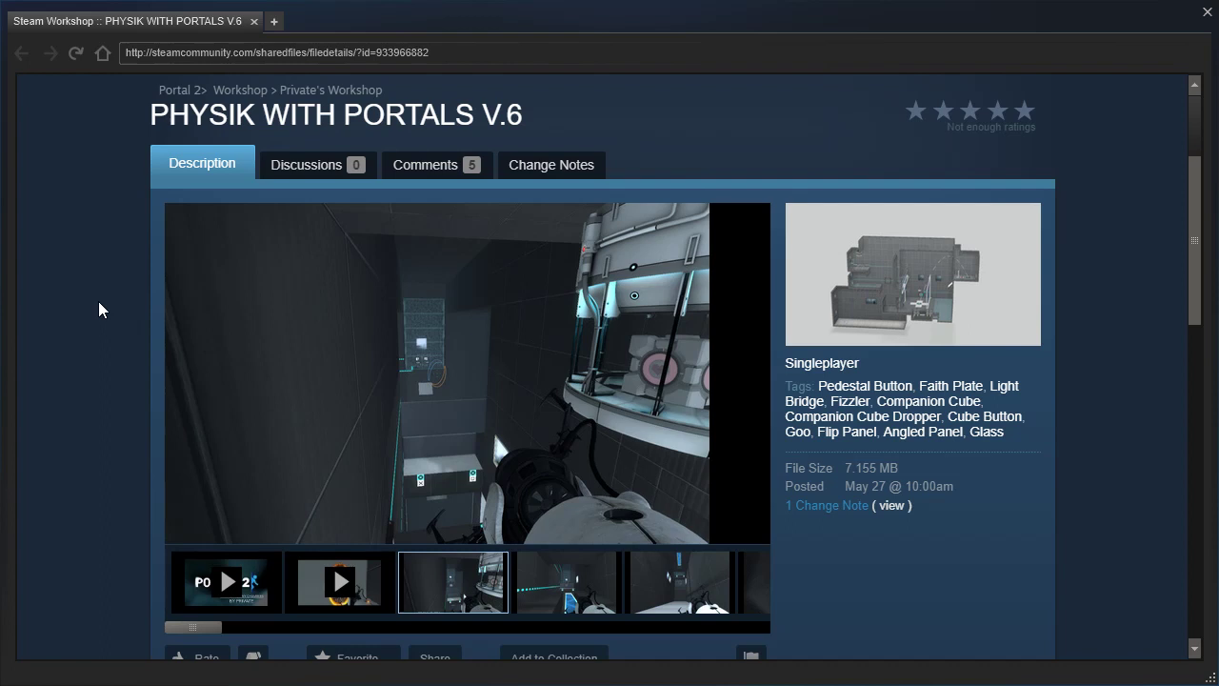
scroll(86, 297, "down", 5)
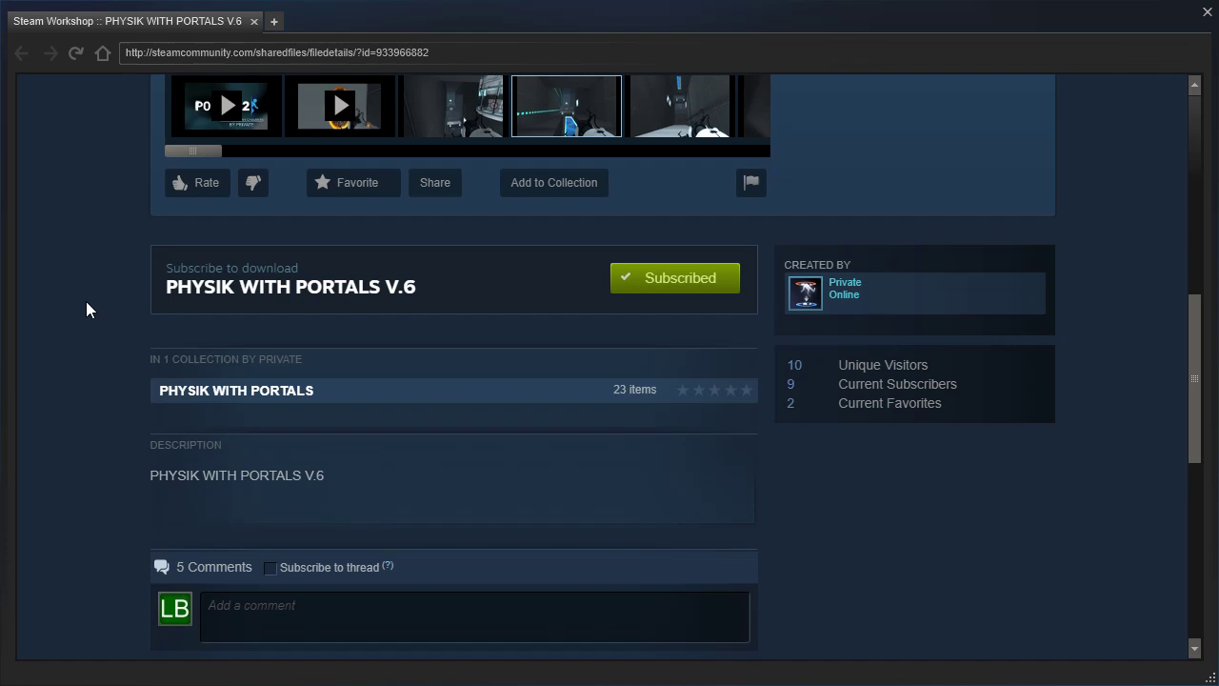
scroll(161, 327, "up", 5)
scroll(161, 327, "up", 3)
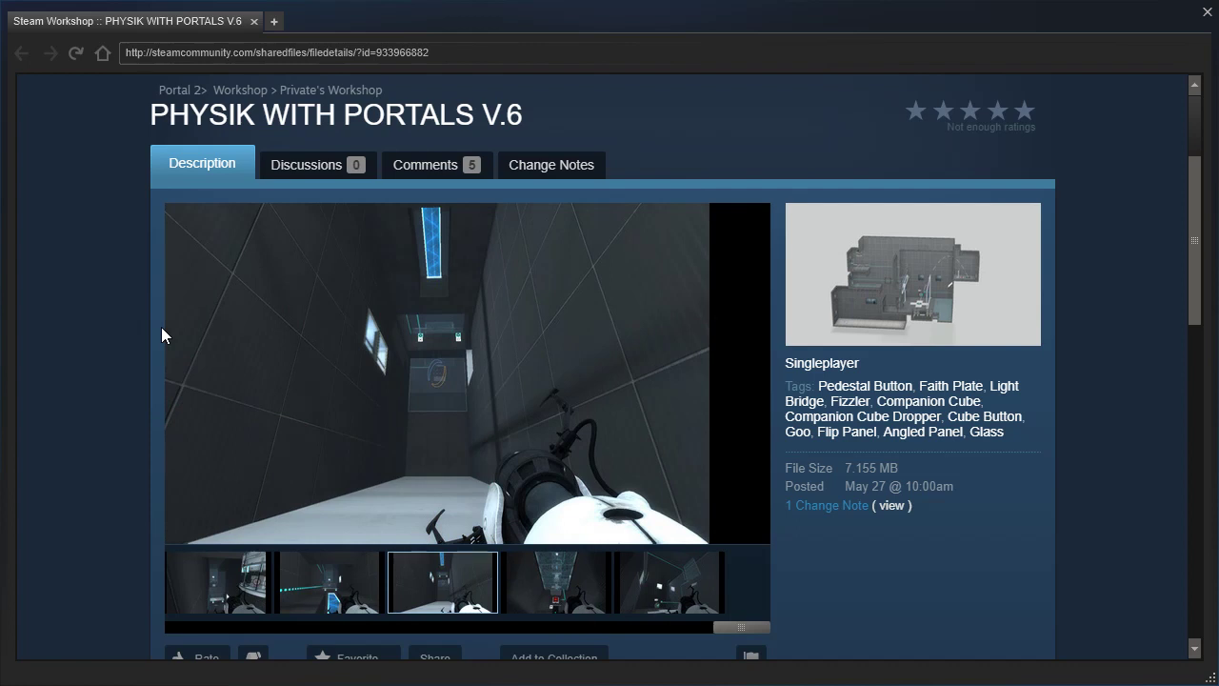
Step: Close the Steam Workshop overlay and resume play in the chamber
key("shift+Tab")
key("Escape")
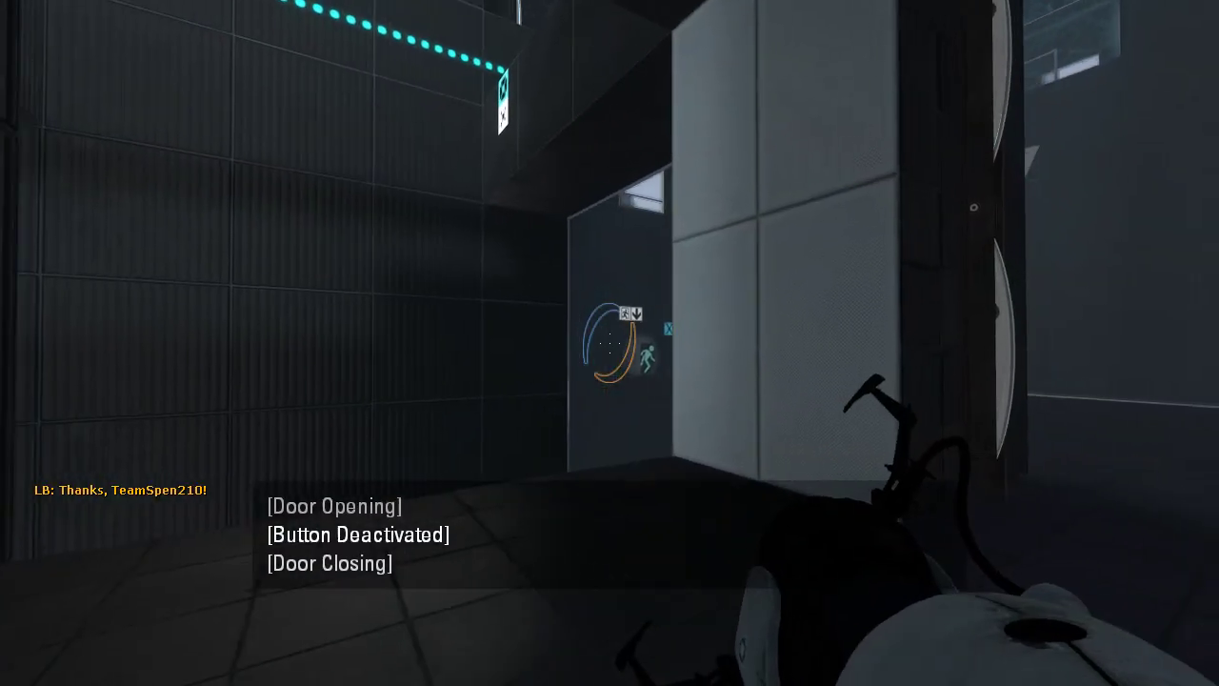
key("shift+Tab")
key("Escape")
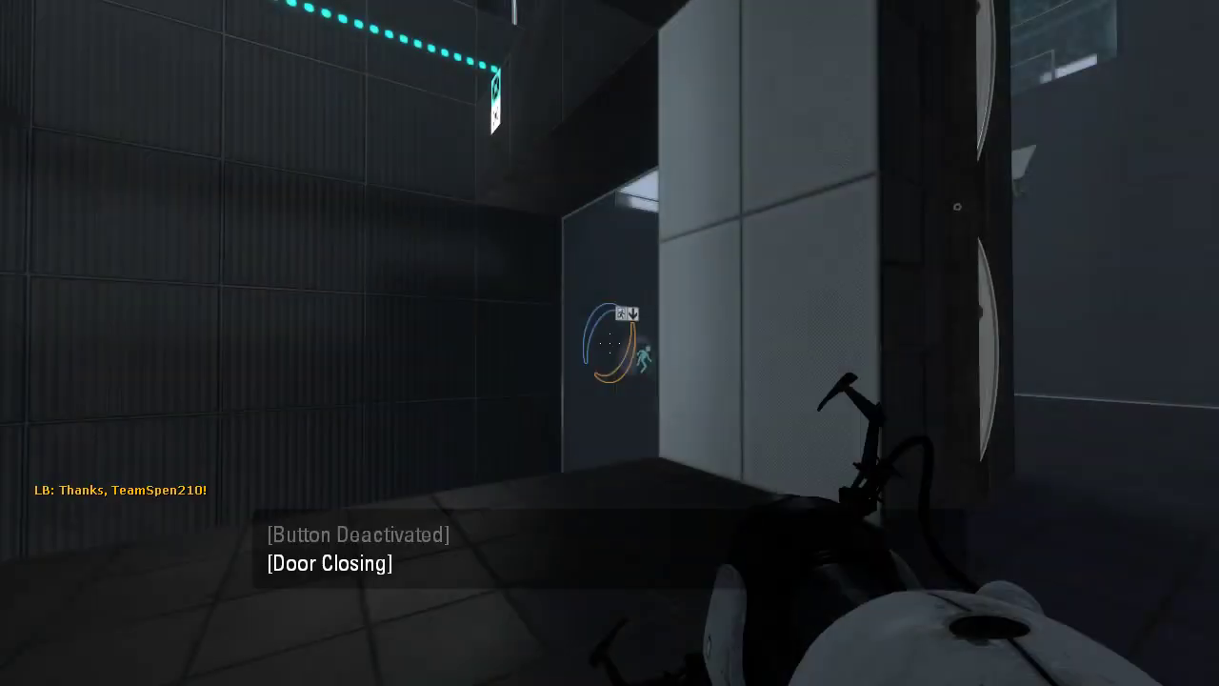
Step: Walk forward through the chamber toward the corridor wall
key("w")
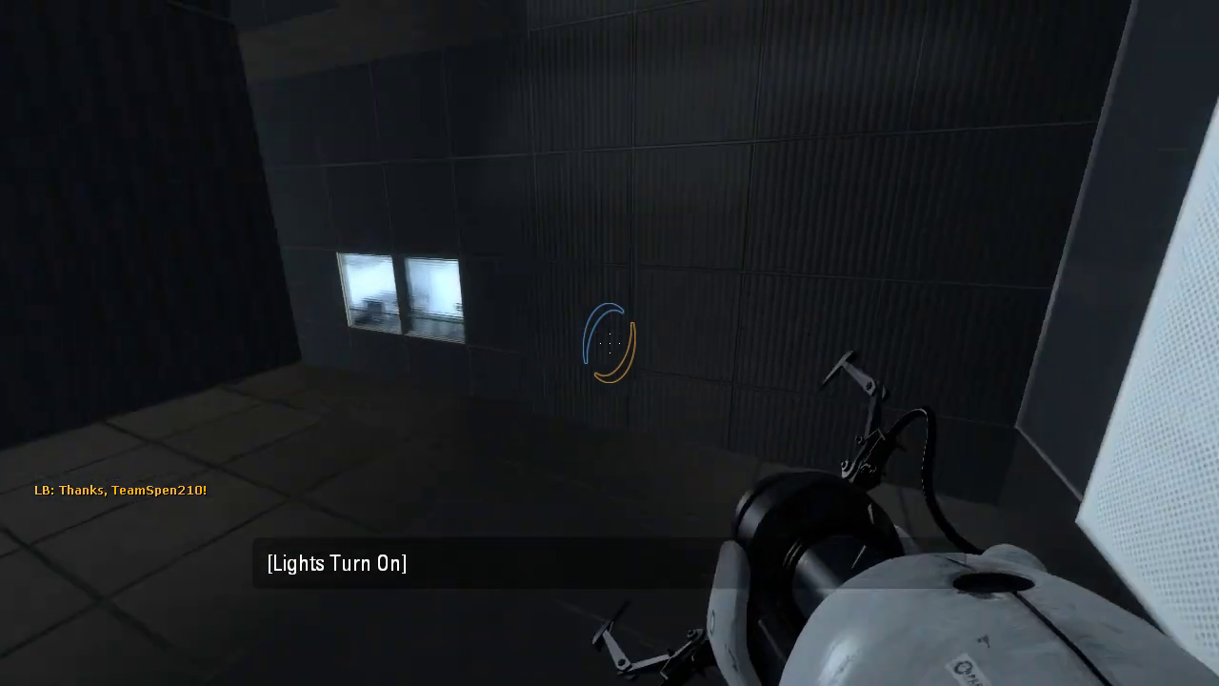
key("w")
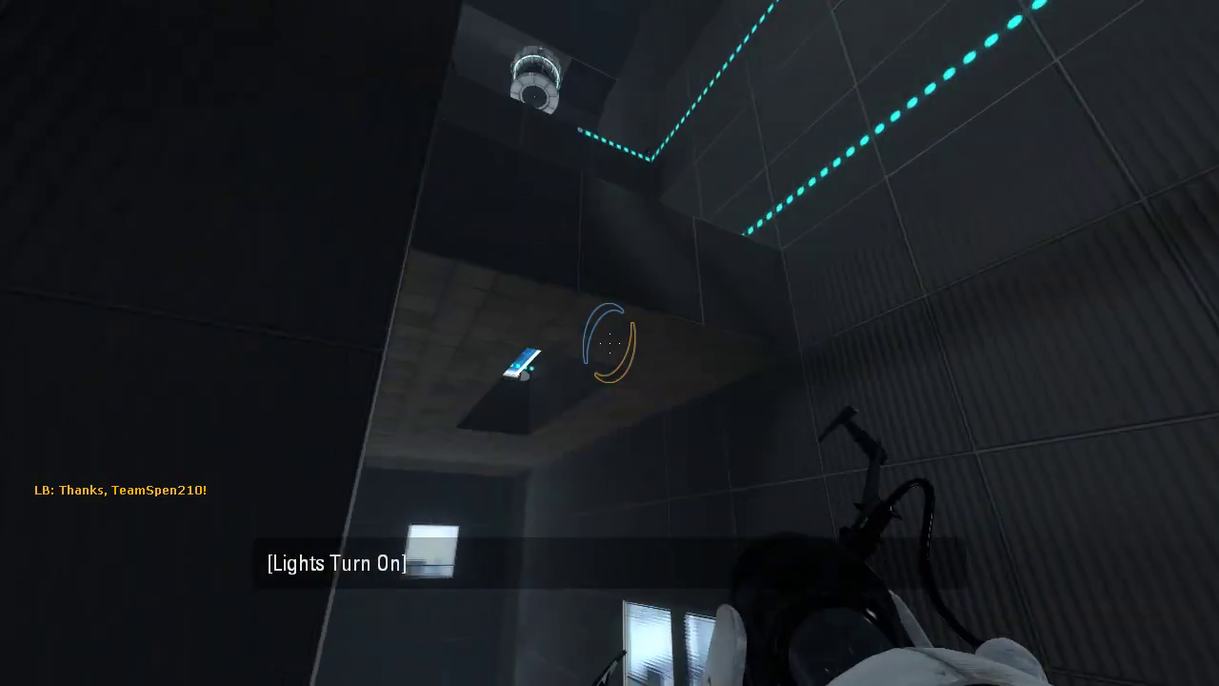
key("w")
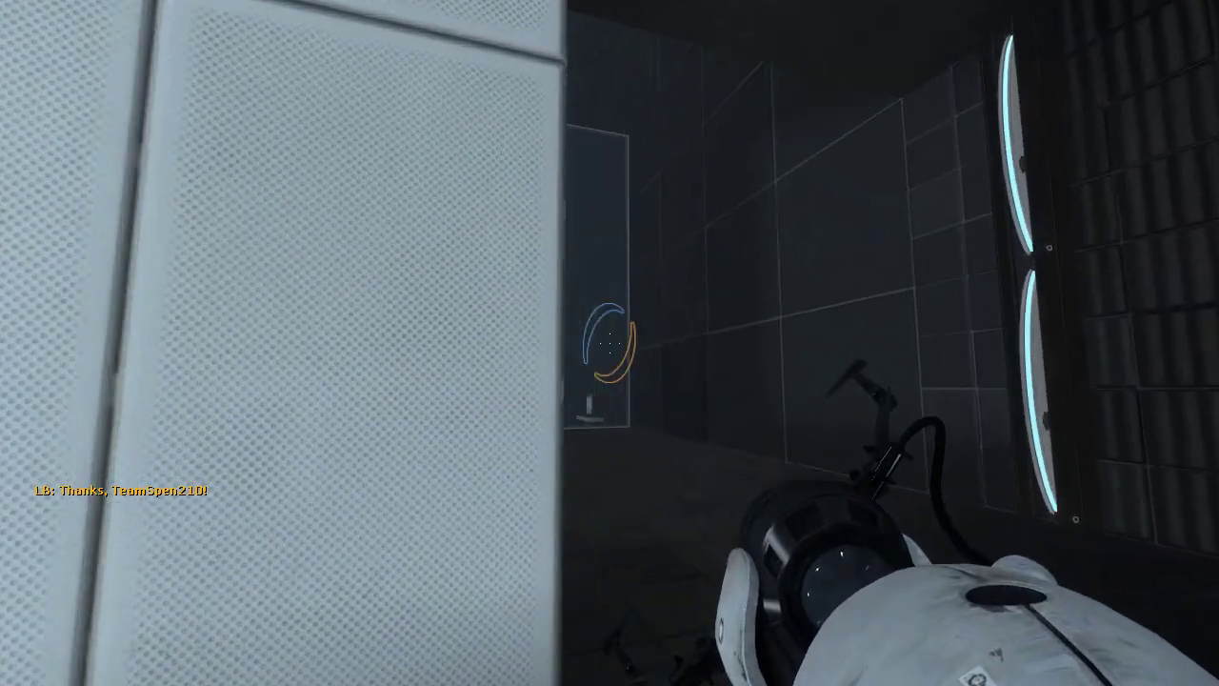
key("w")
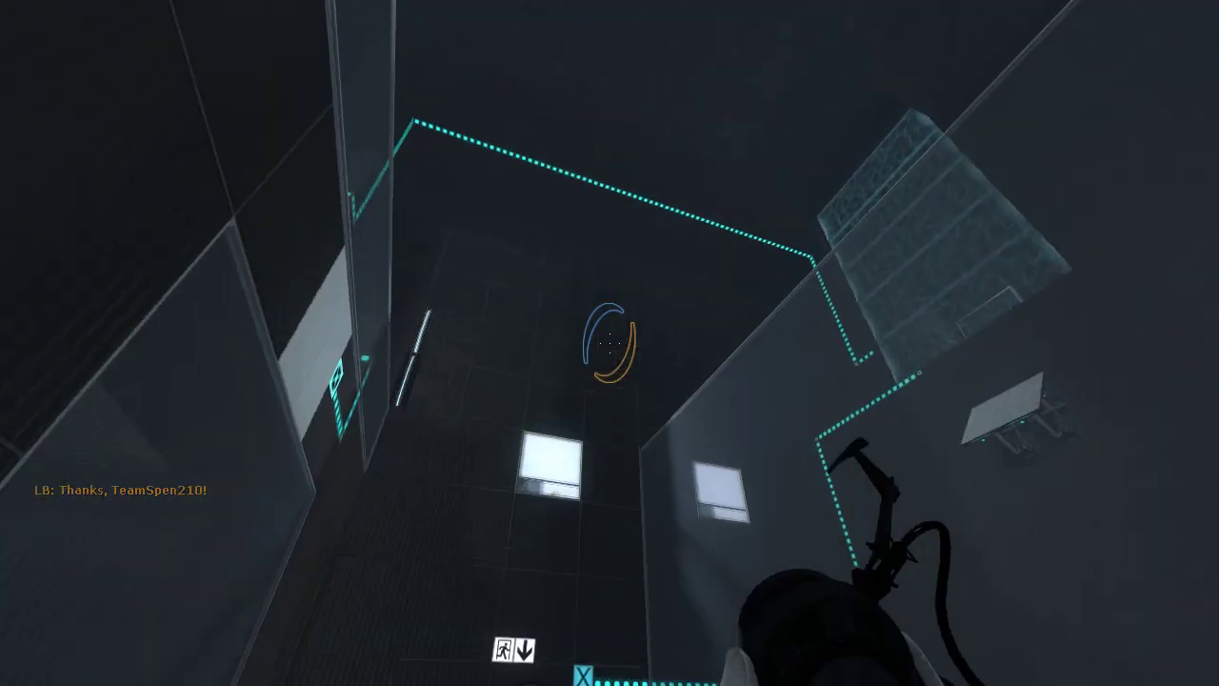
key("w")
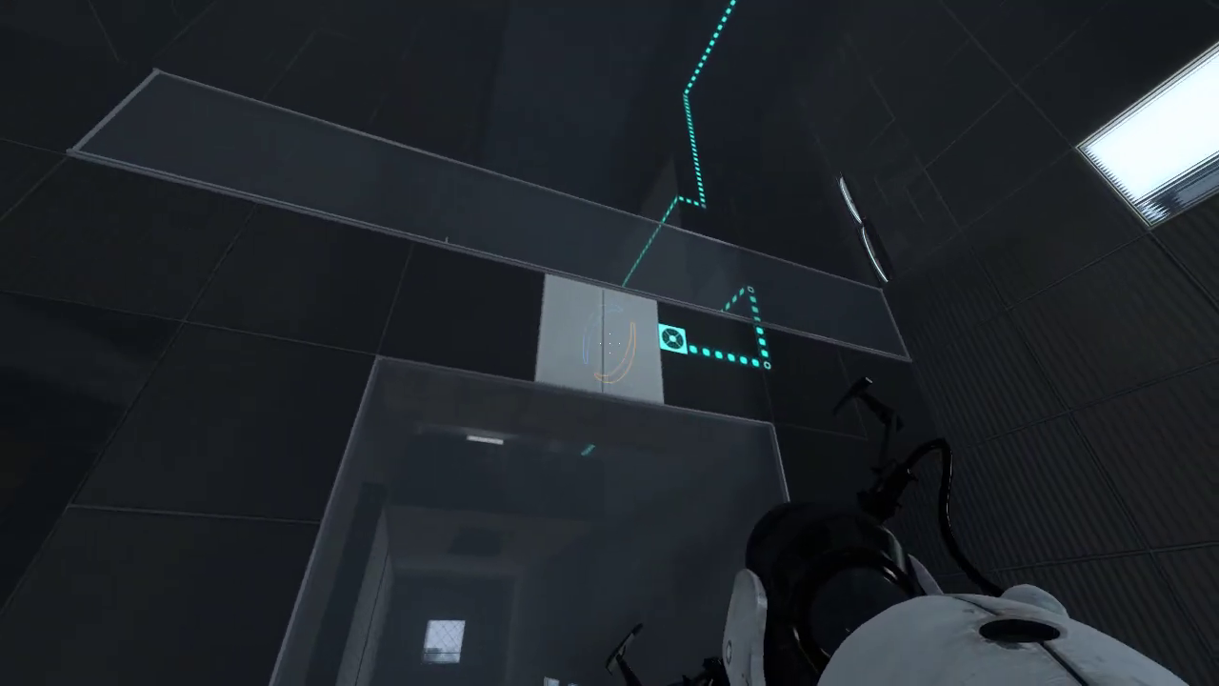
Step: Place orange and blue portals on the white floor panels and drop through
right_click(610, 343)
left_click(609, 343)
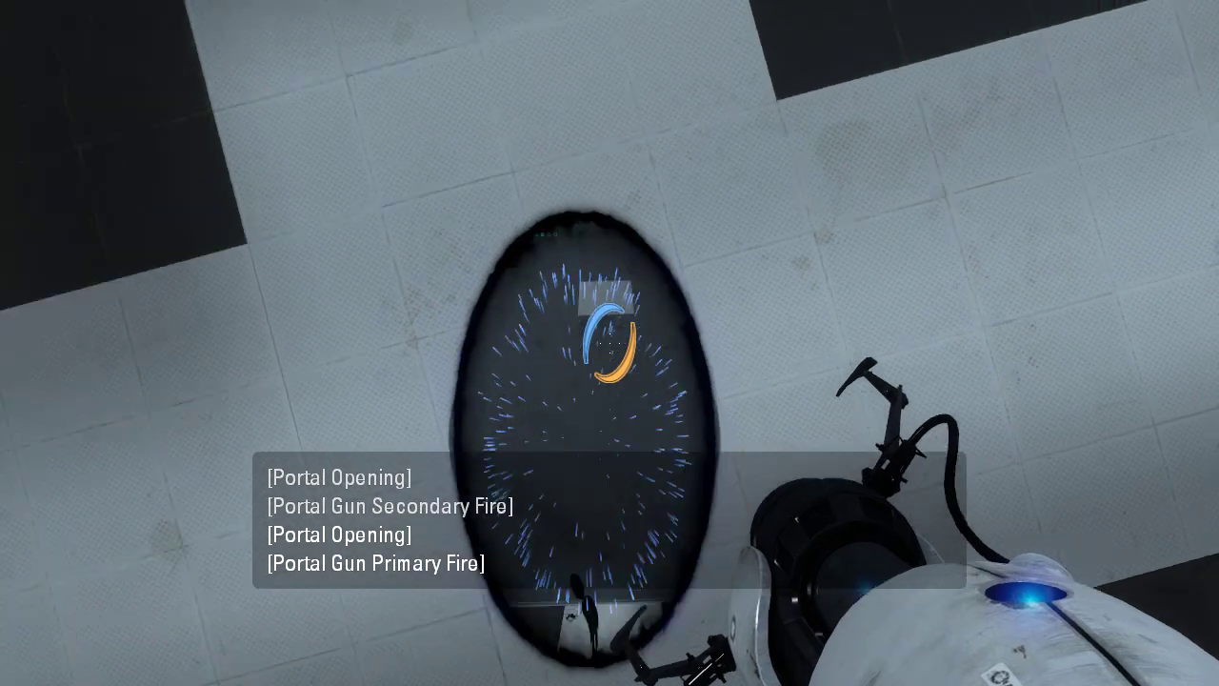
key("w")
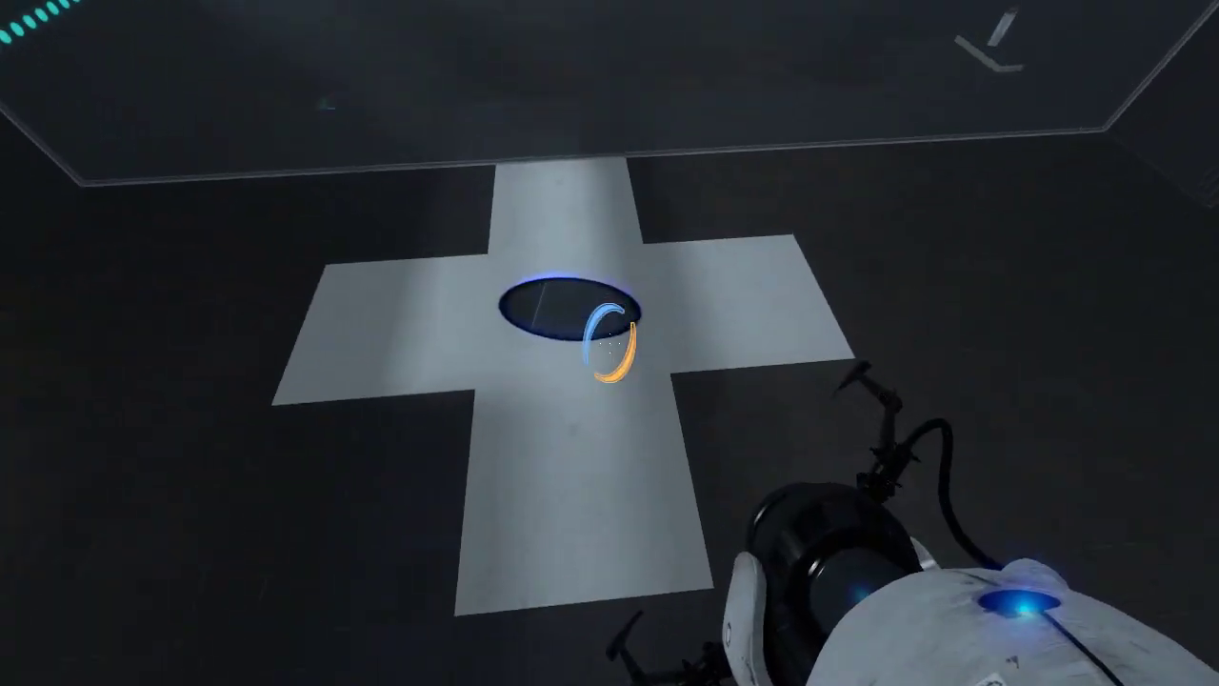
left_click(610, 343)
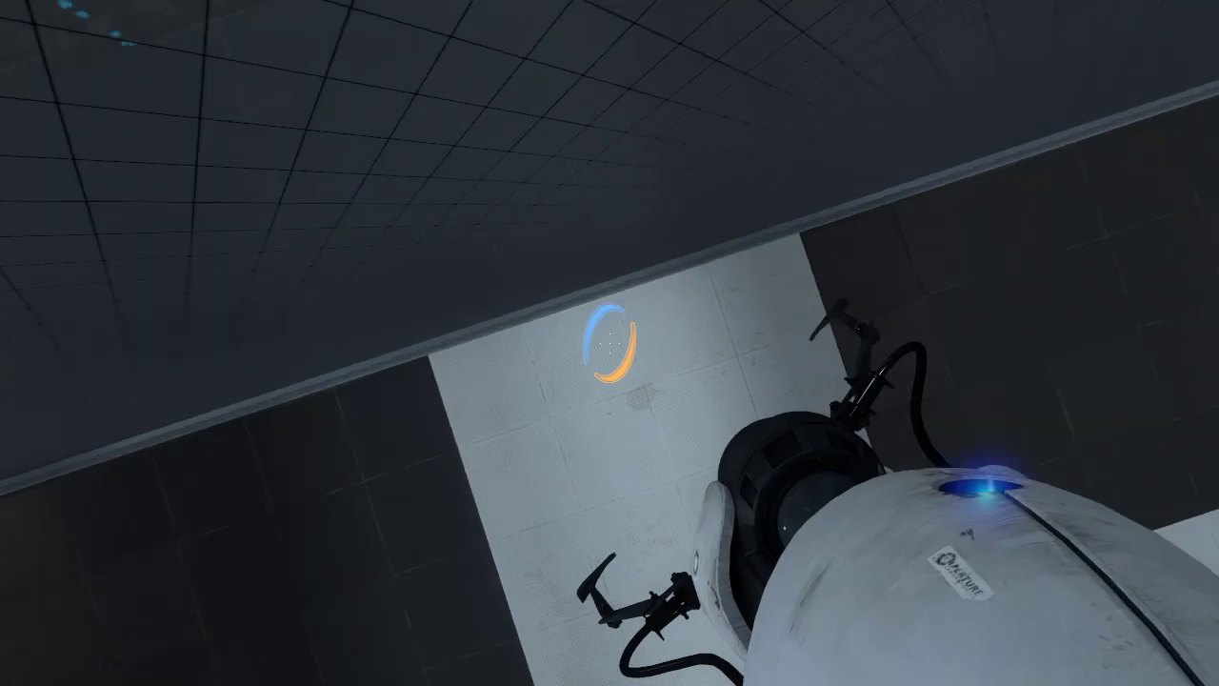
left_click(609, 343)
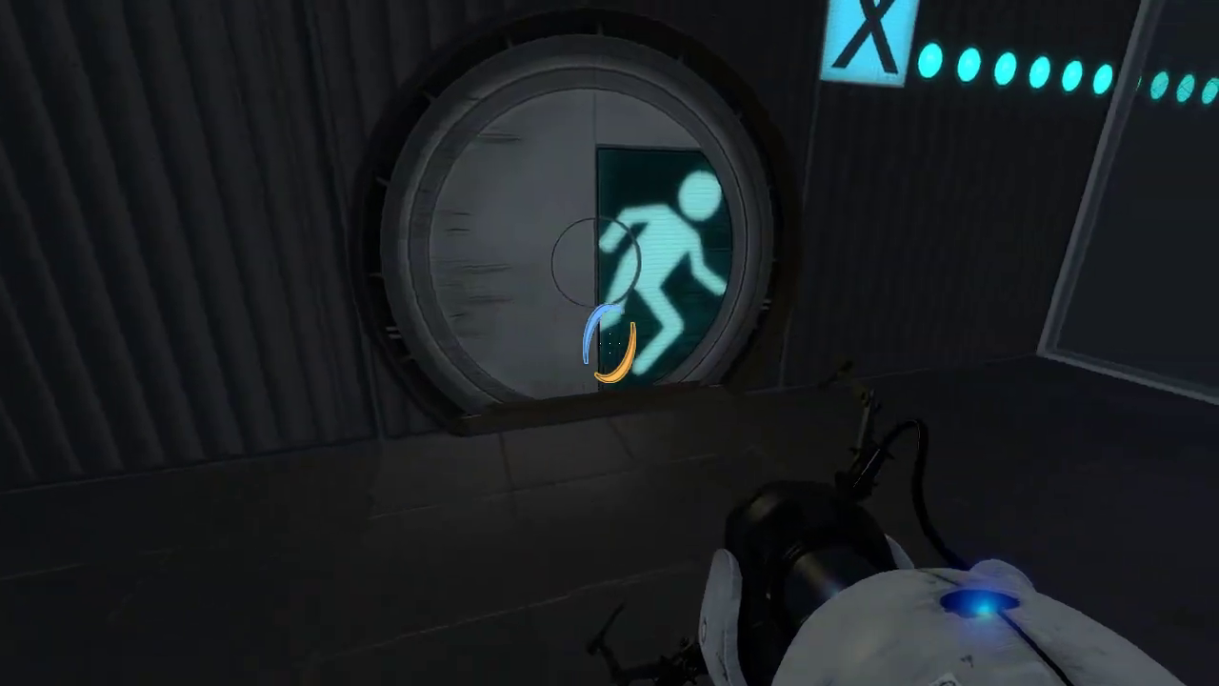
left_click(609, 343)
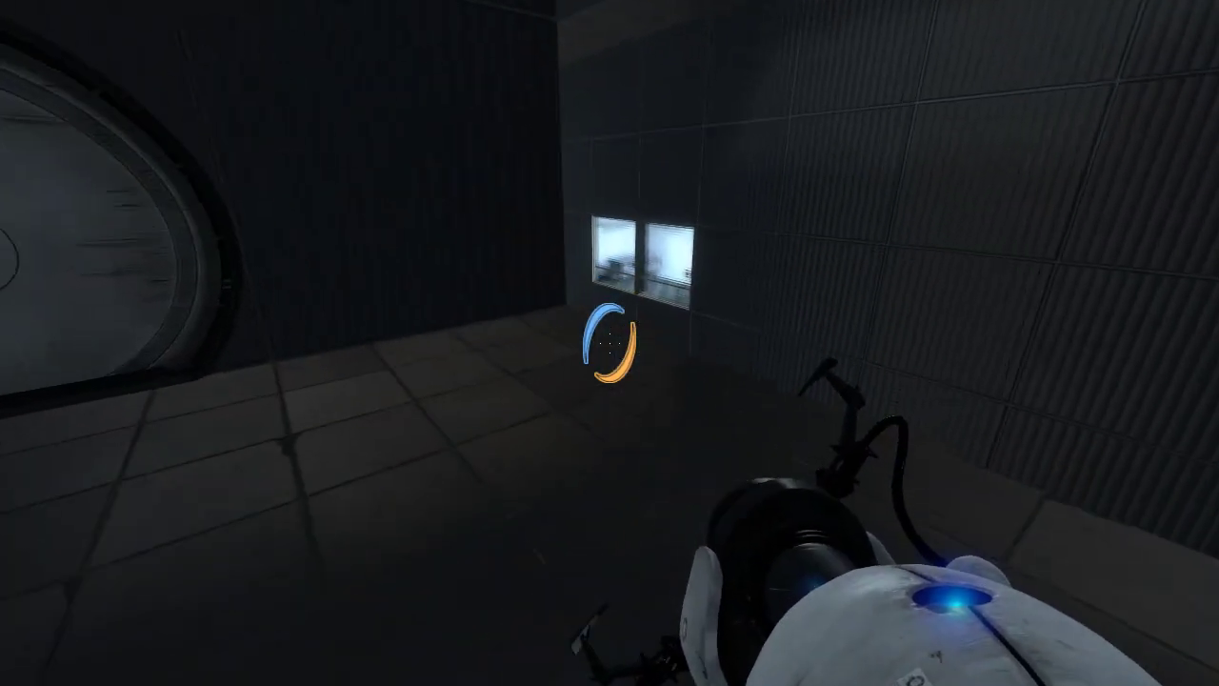
Step: Move the orange portal onto the white panel, then enlarge the level overview image
right_click(609, 343)
left_click(609, 343)
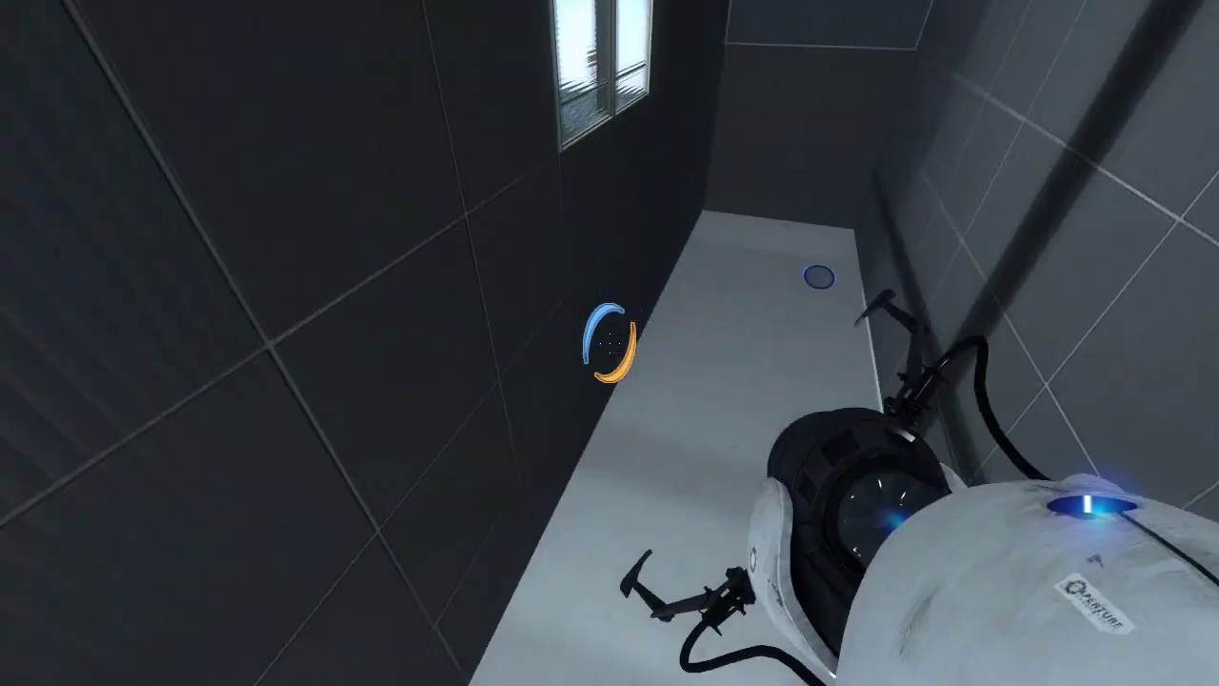
right_click(610, 343)
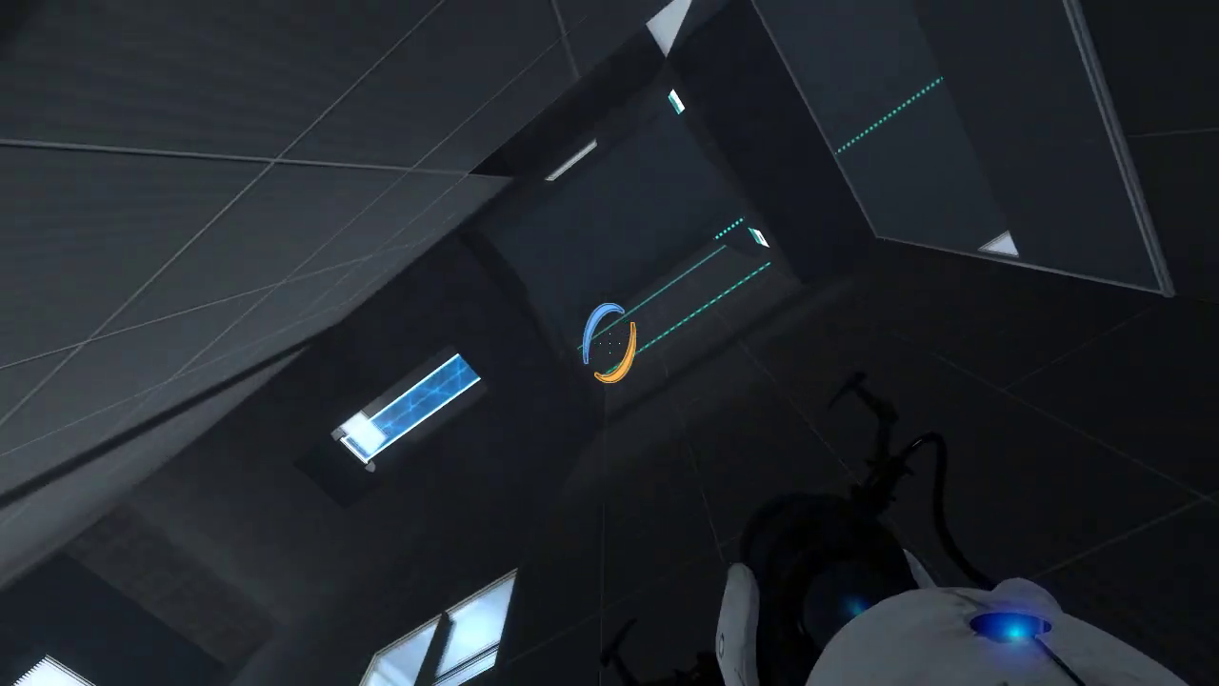
right_click(610, 343)
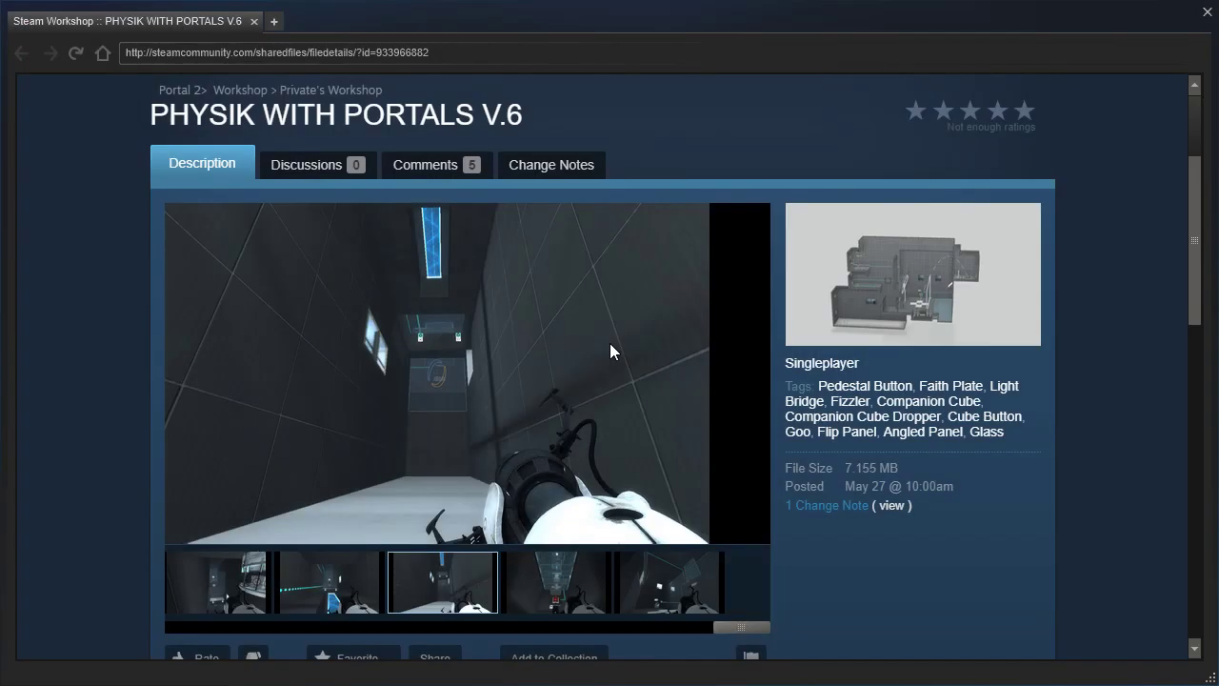
left_click(1001, 319)
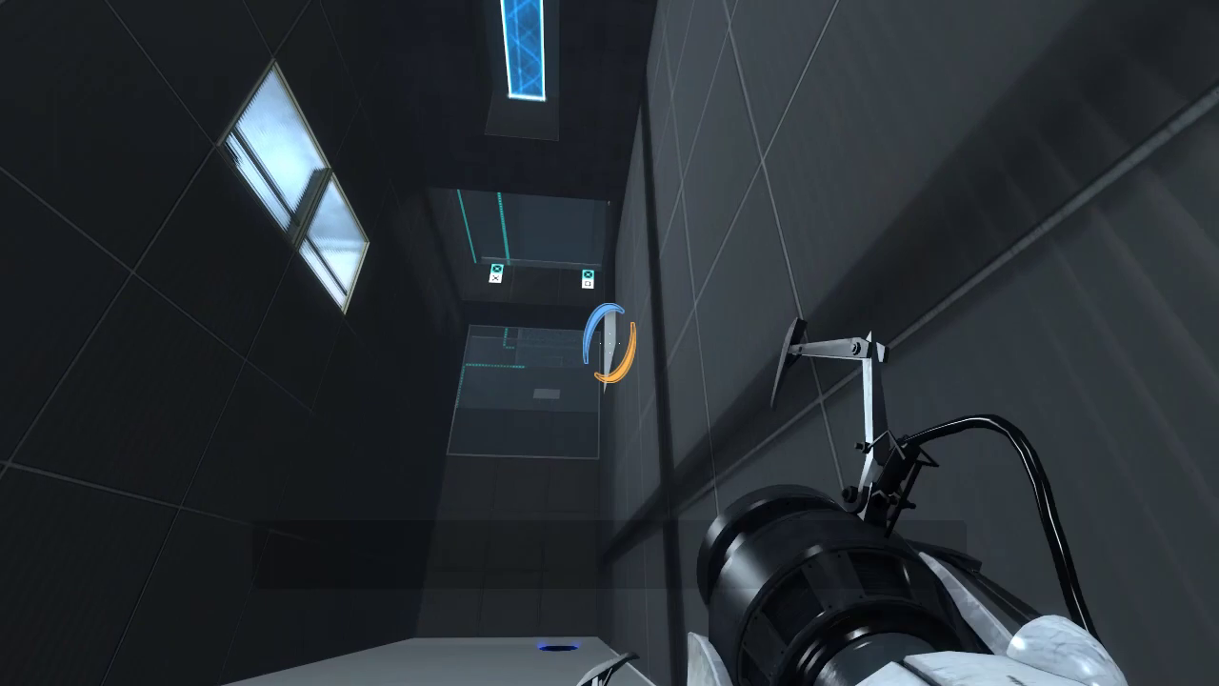
Step: Place portals on the white cross-shaped panel and the white shaft wall
right_click(609, 343)
left_click(609, 343)
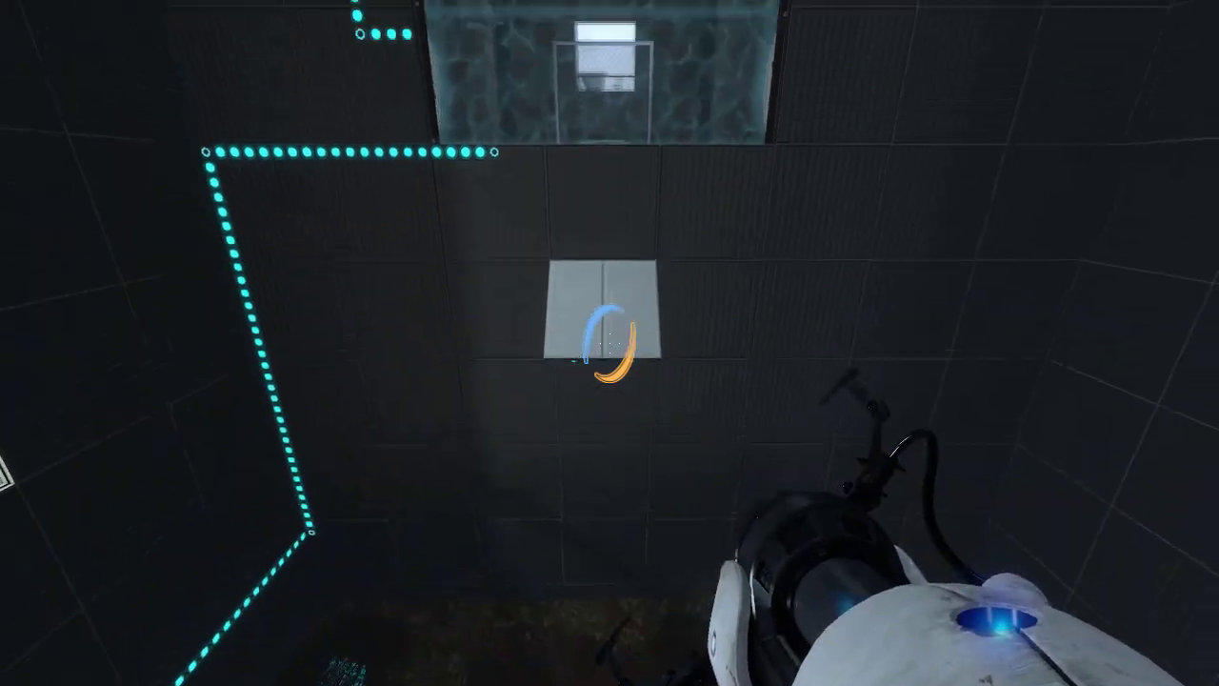
right_click(610, 343)
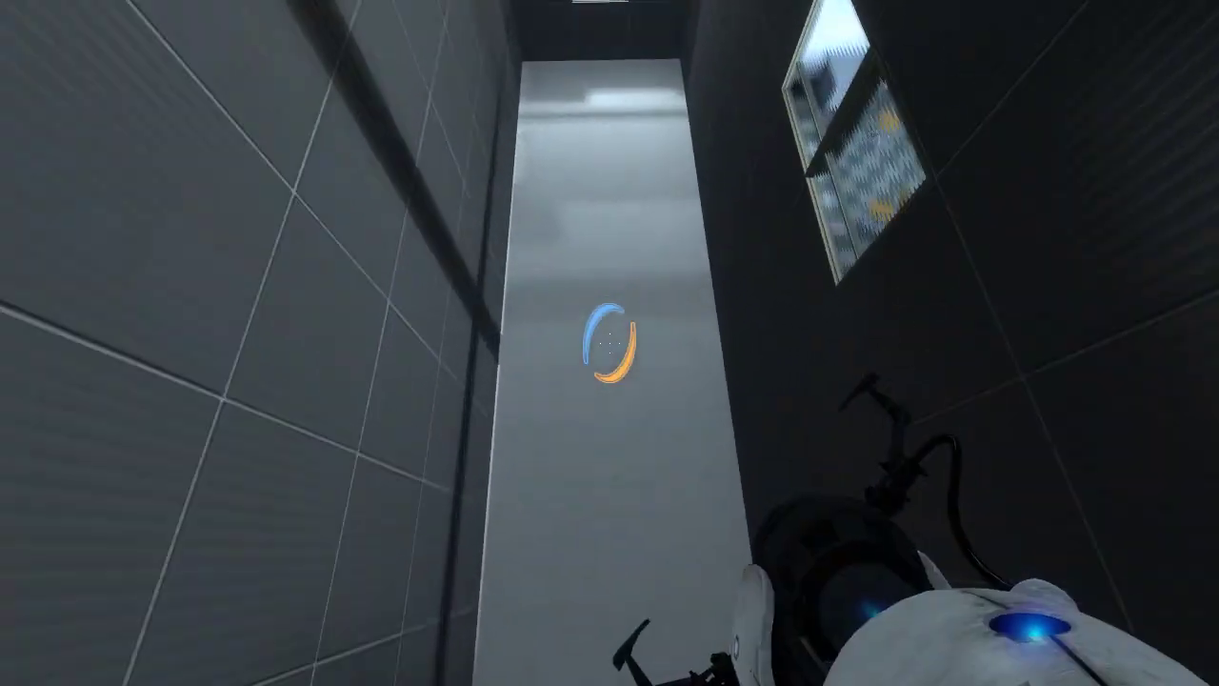
left_click(610, 343)
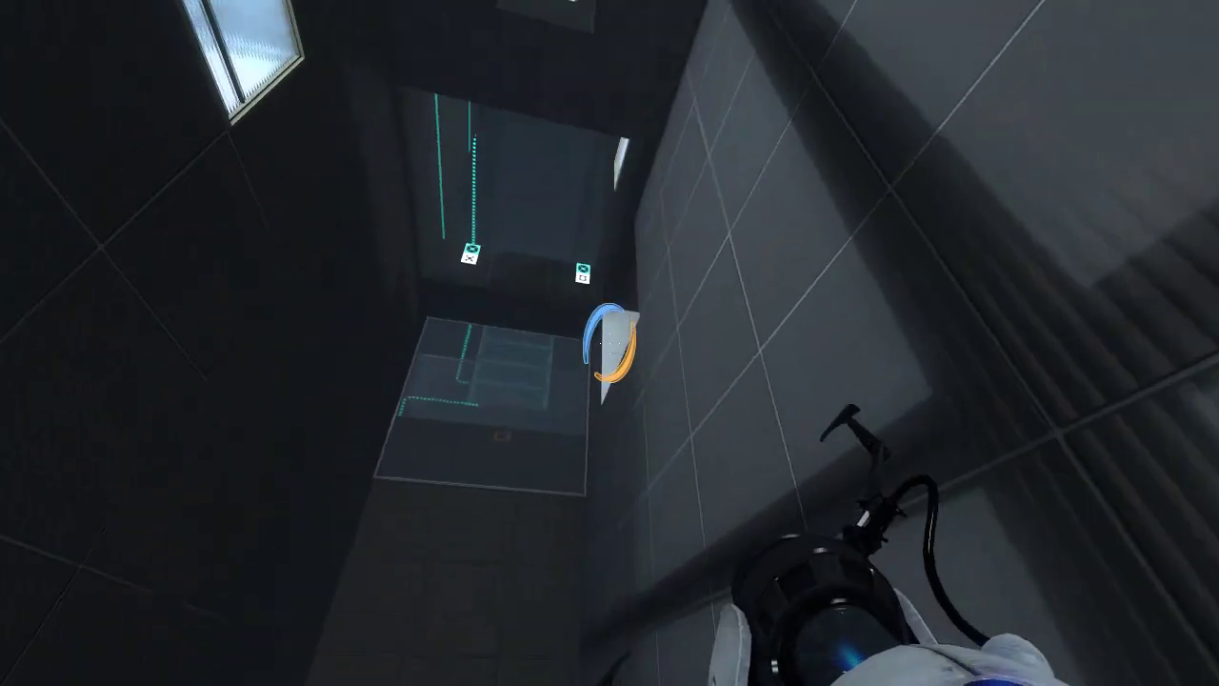
Step: Portal through the white wall panel and fire a blue portal to exit the shaft
right_click(609, 343)
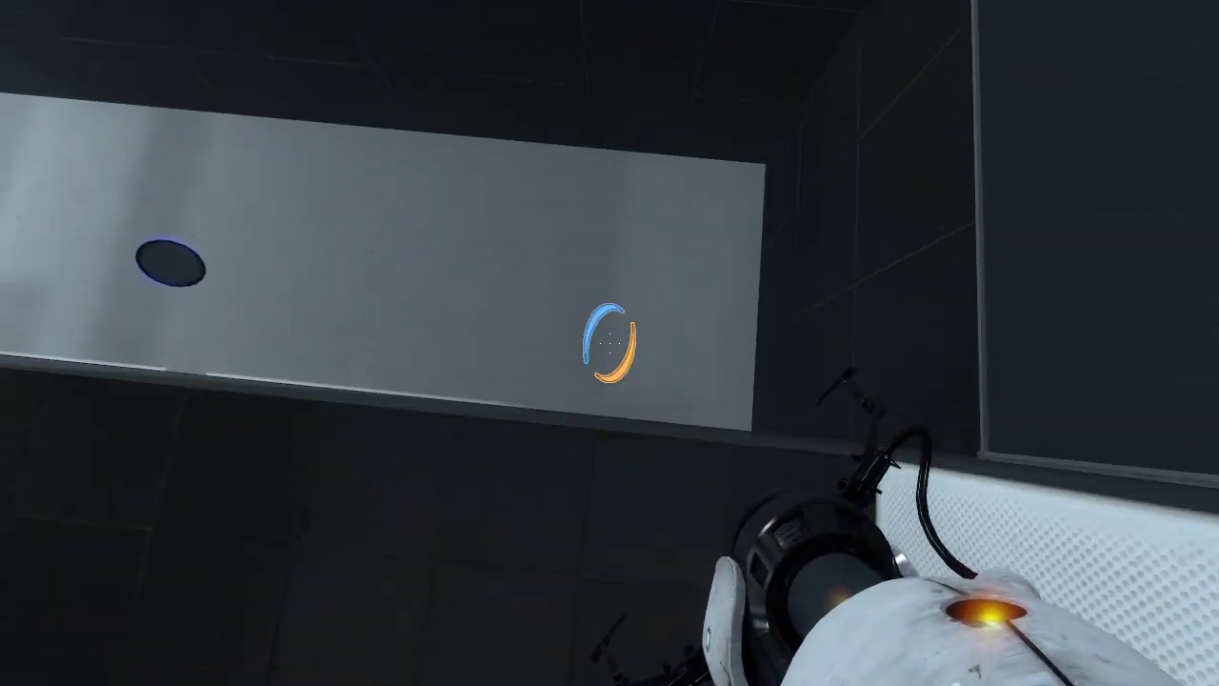
left_click(610, 343)
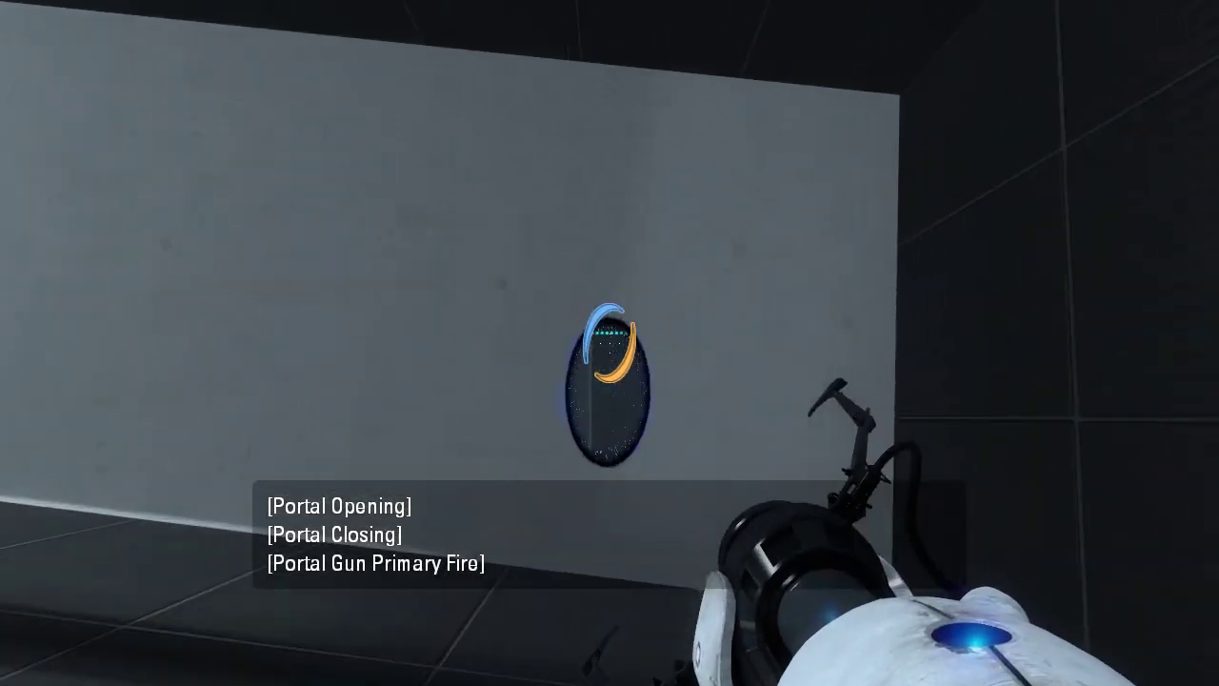
key("w")
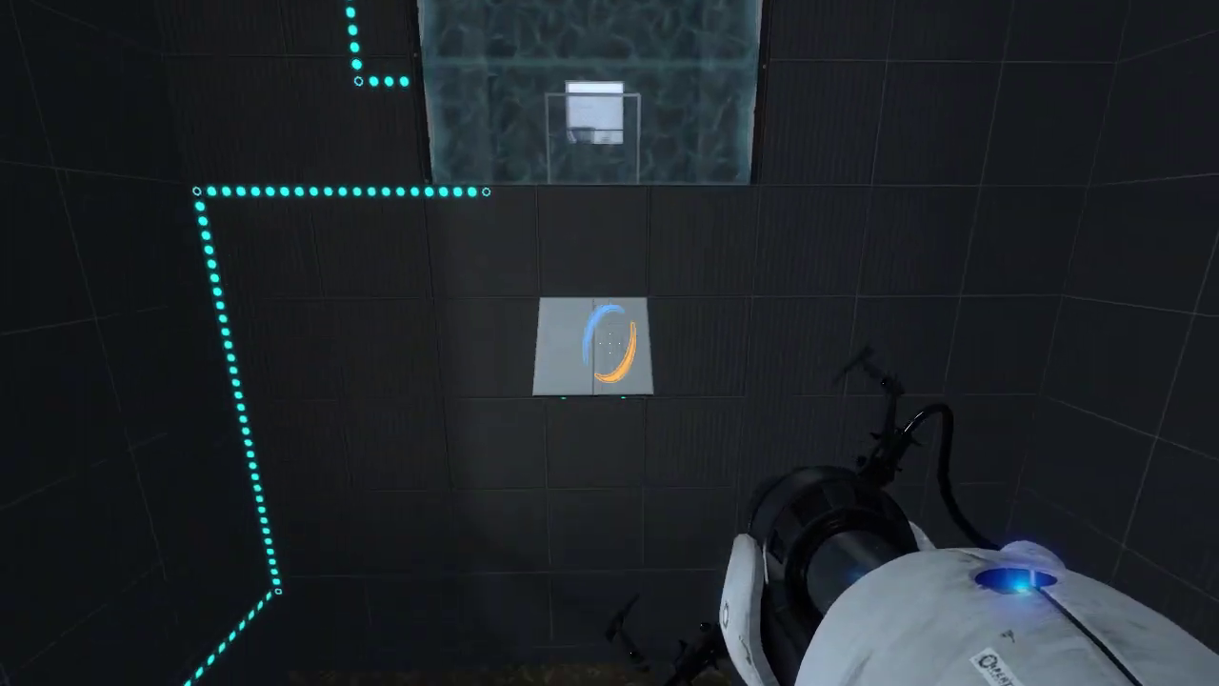
right_click(610, 343)
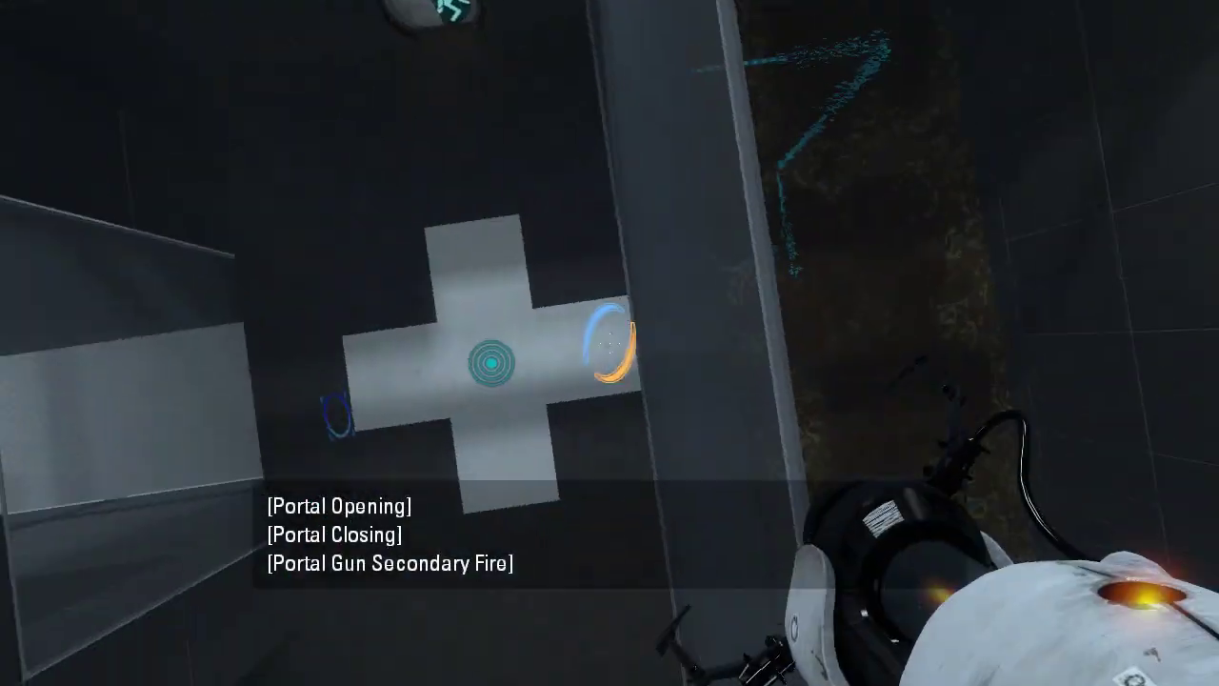
key("w")
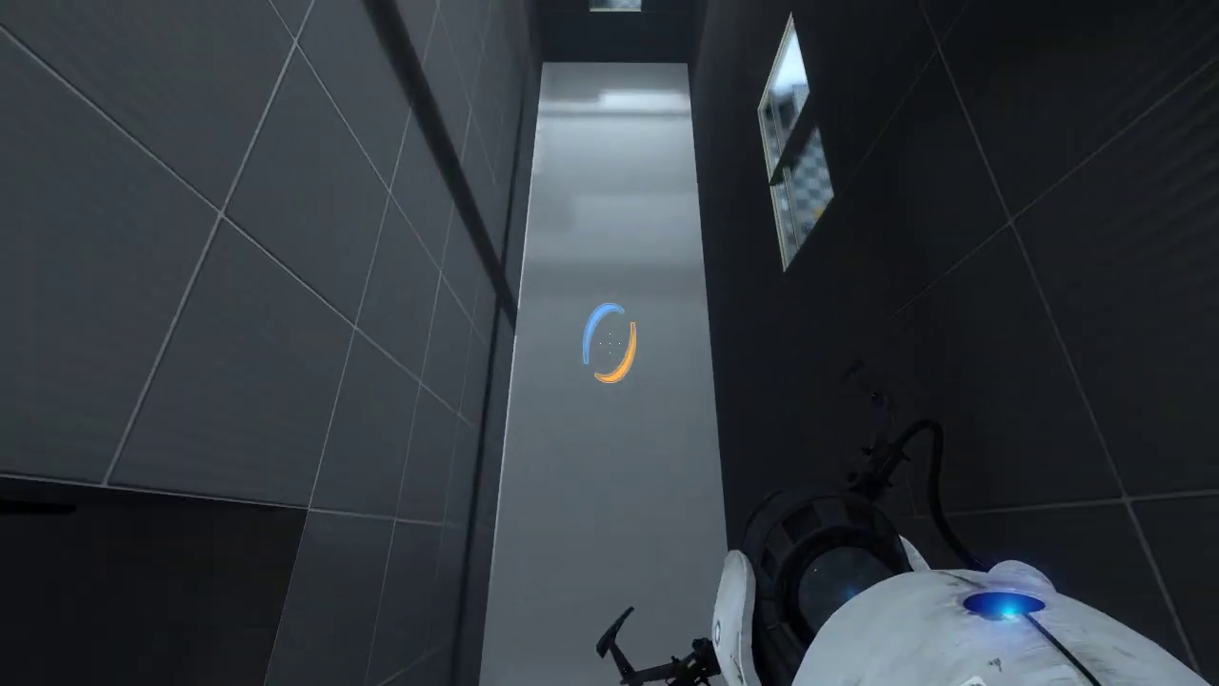
left_click(609, 343)
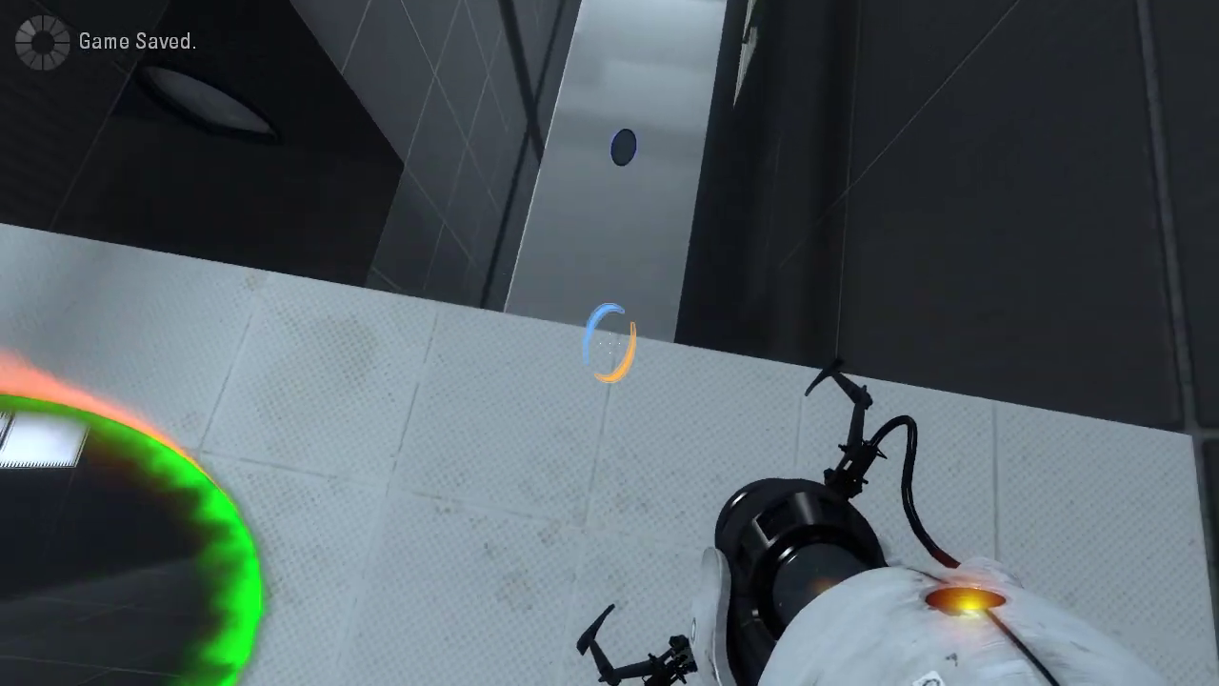
Step: Fire portals onto the grey wall panel, then place an orange portal in the new room
left_click(610, 343)
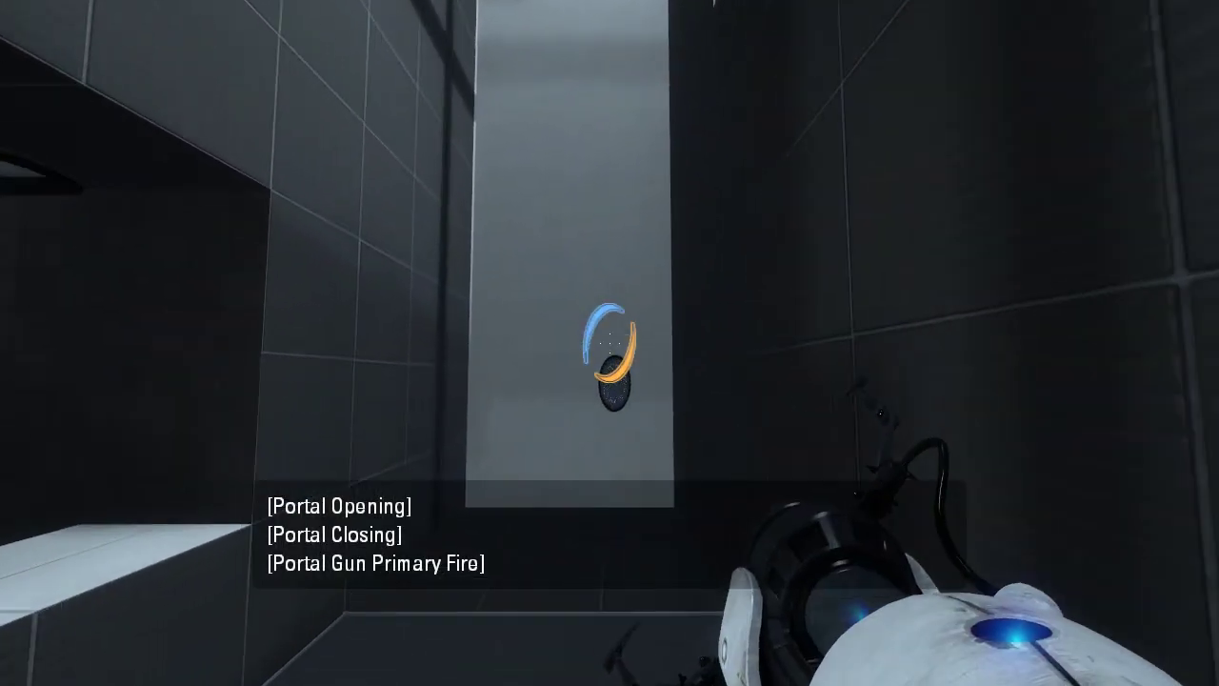
left_click(609, 343)
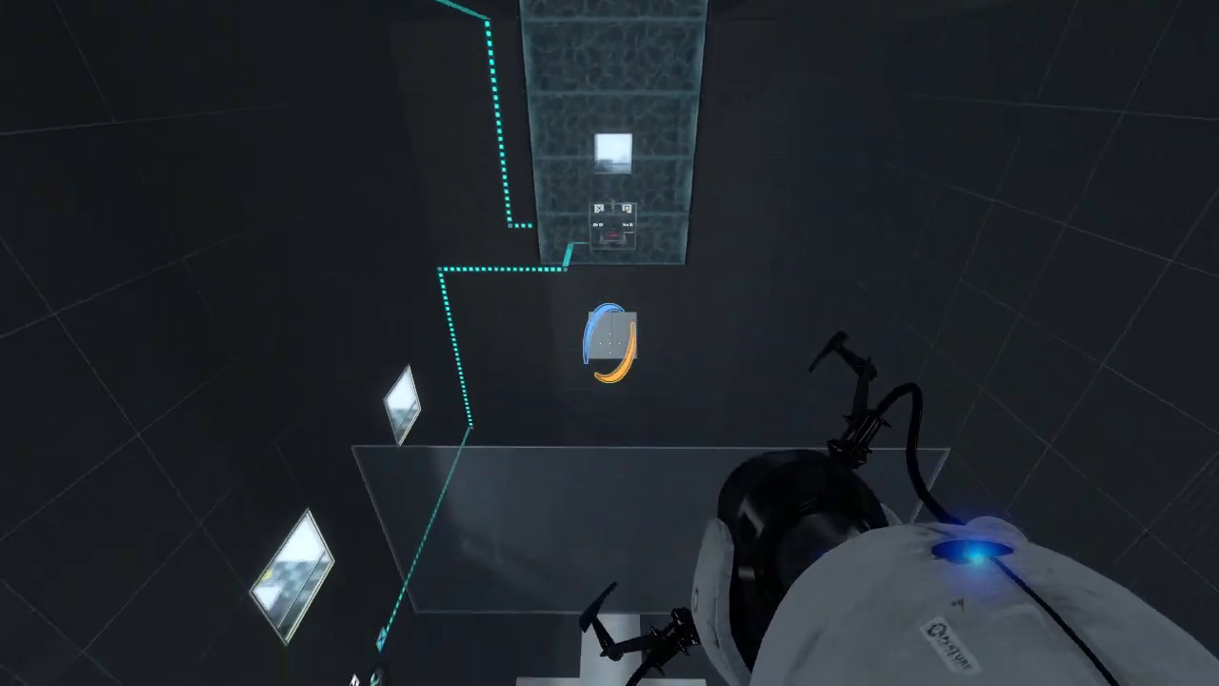
right_click(610, 343)
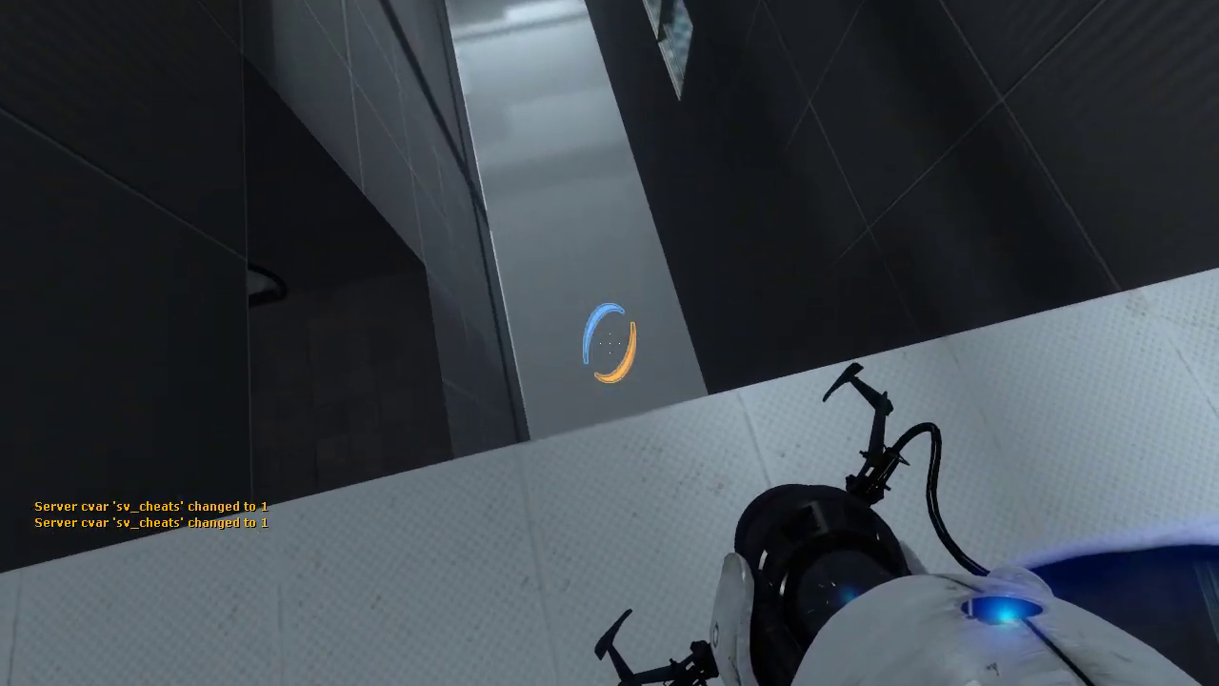
Step: Place orange and blue portals for the light bridge and press the pedestal button
right_click(609, 343)
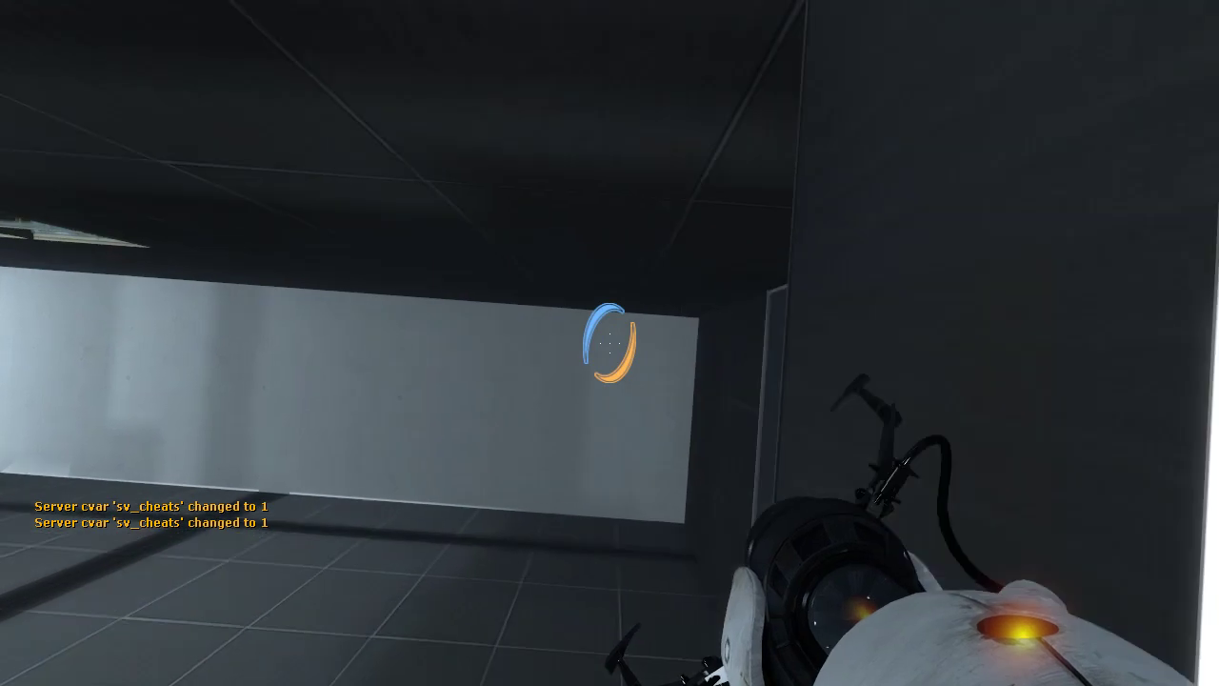
left_click(610, 343)
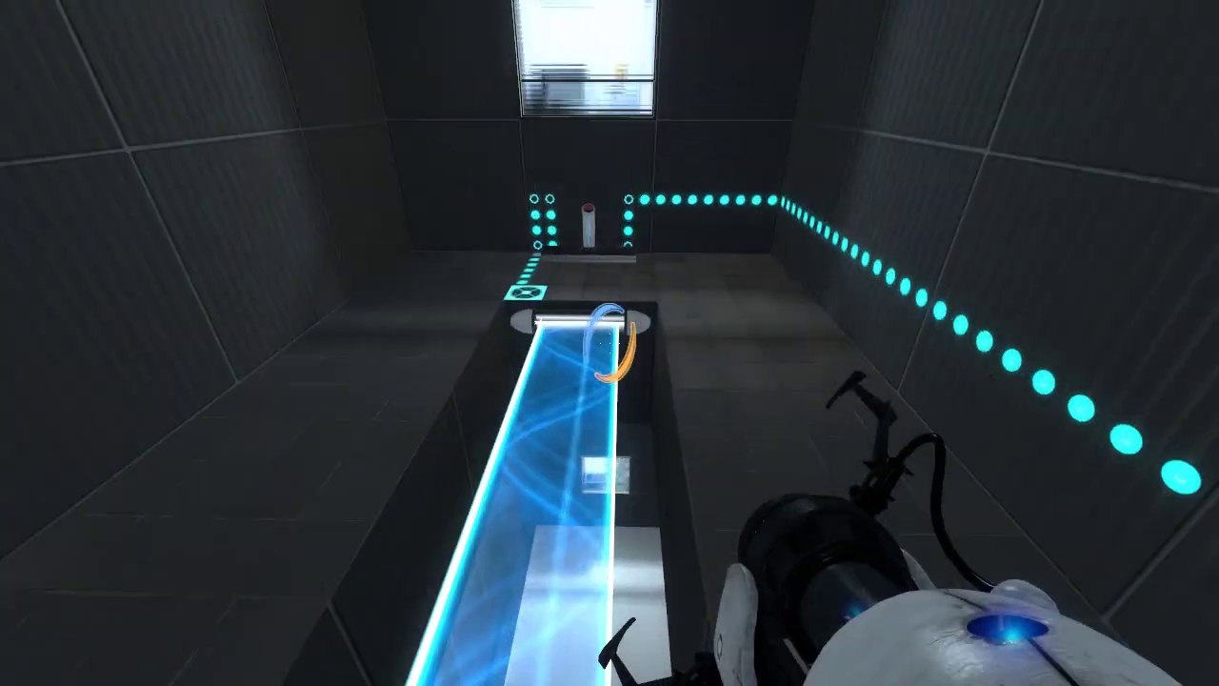
key("e")
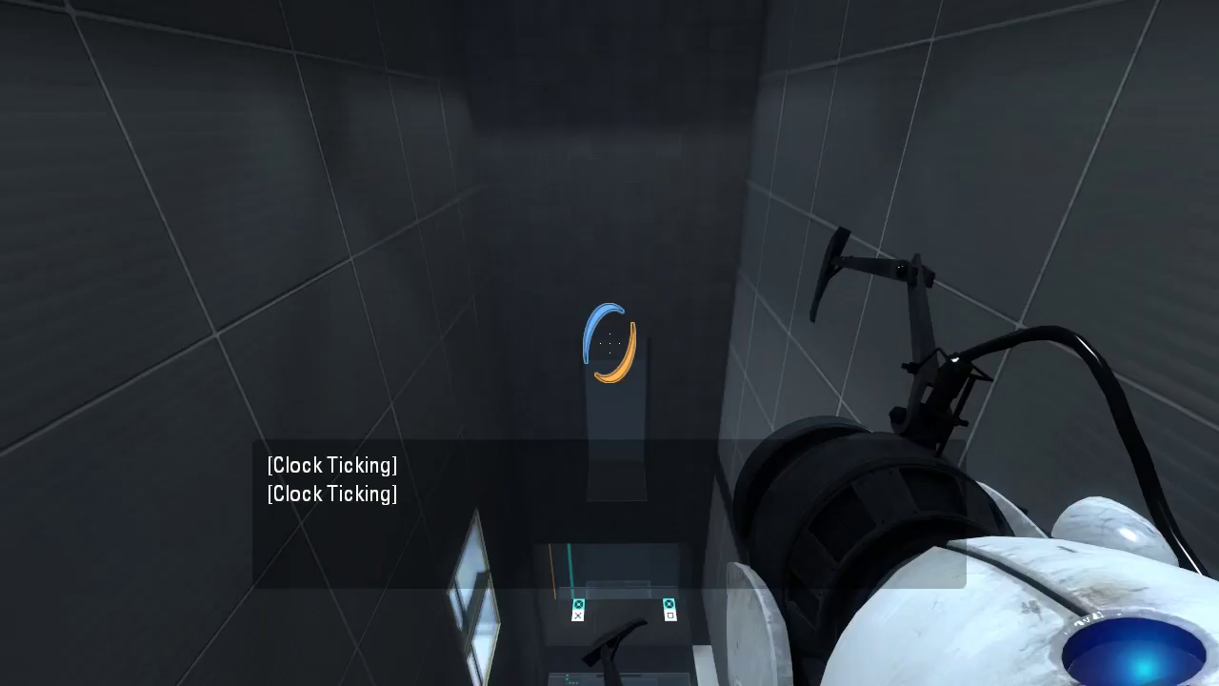
Step: Place portals on the white ceiling and floor panels and press the first pedestal button
left_click(610, 342)
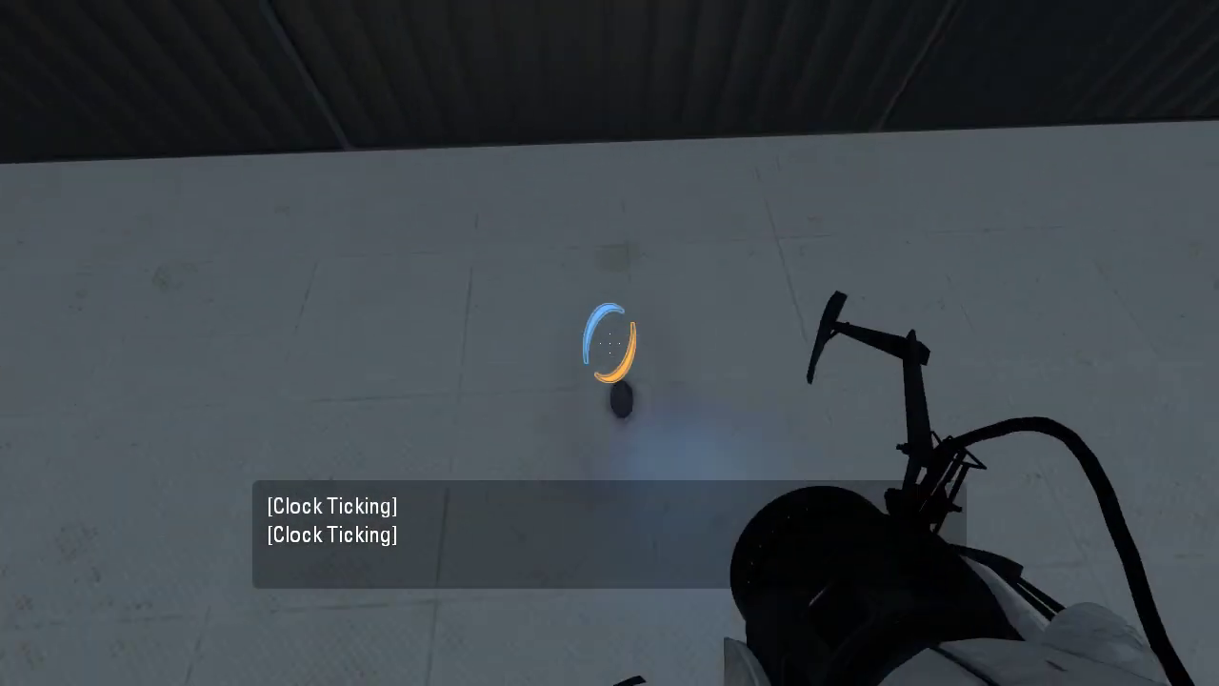
left_click(610, 343)
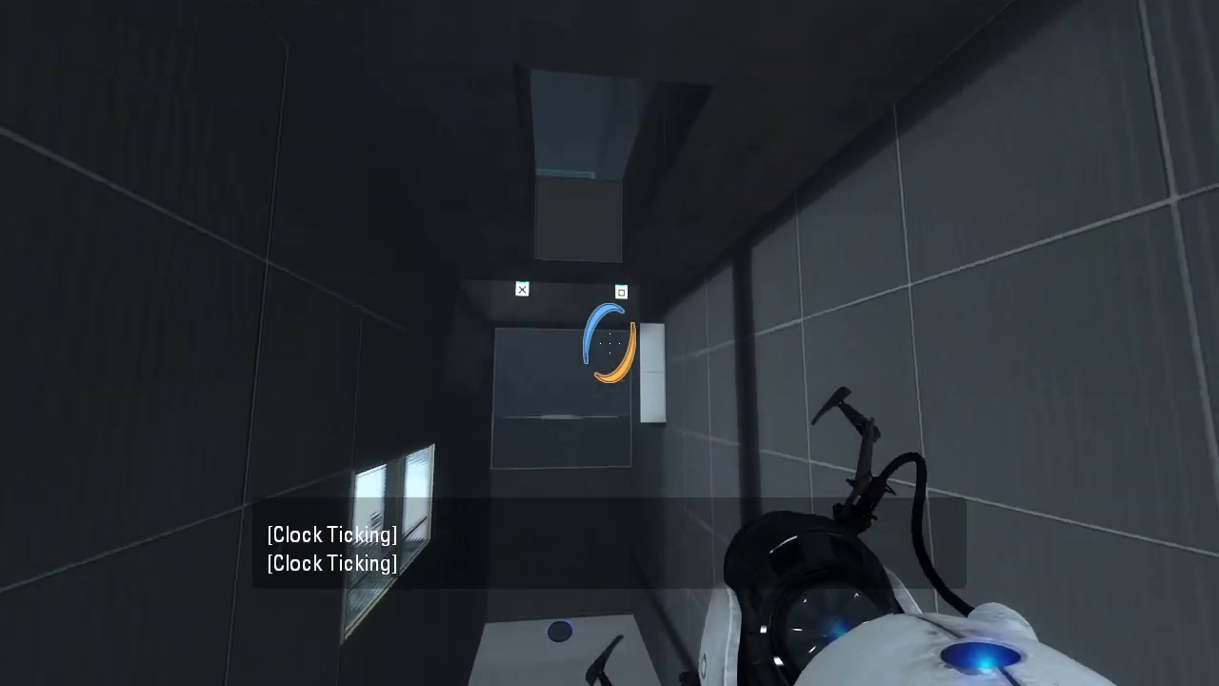
key("e")
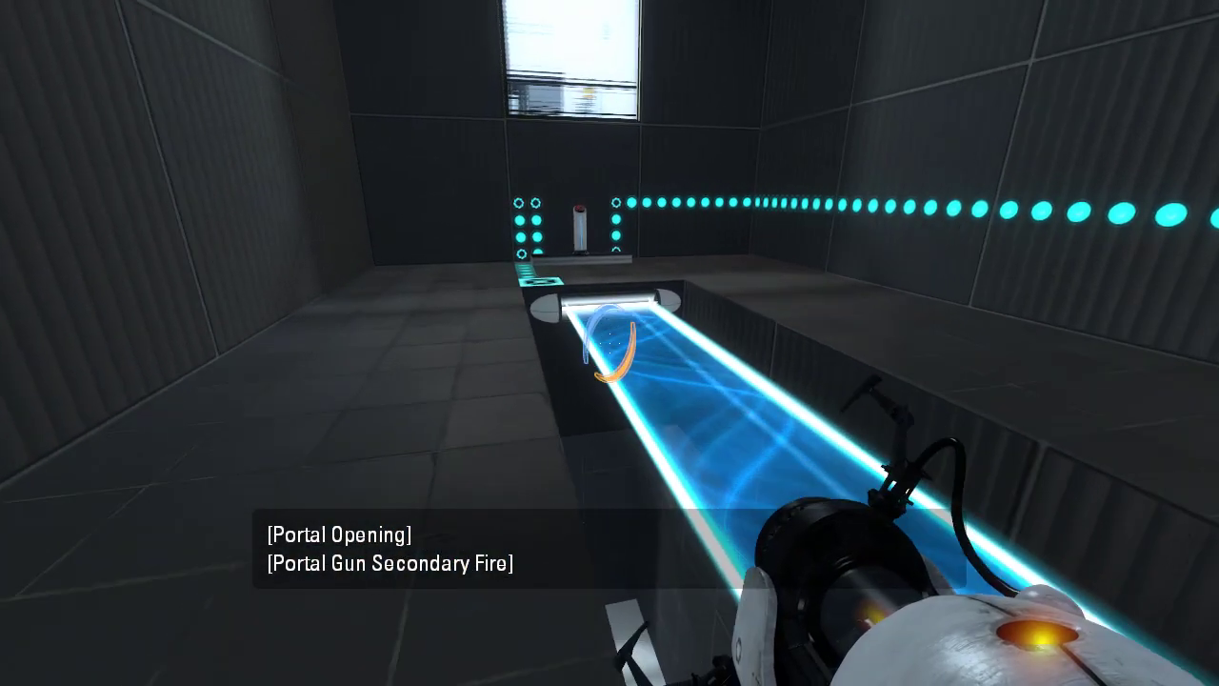
key("w")
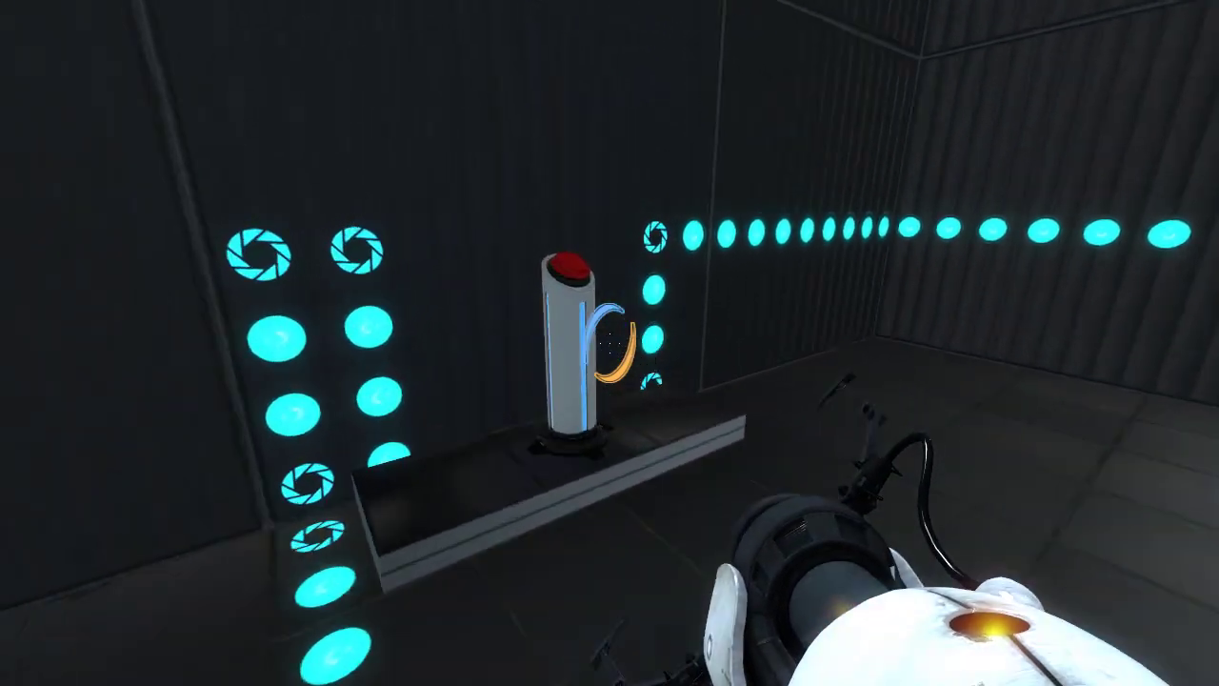
key("e")
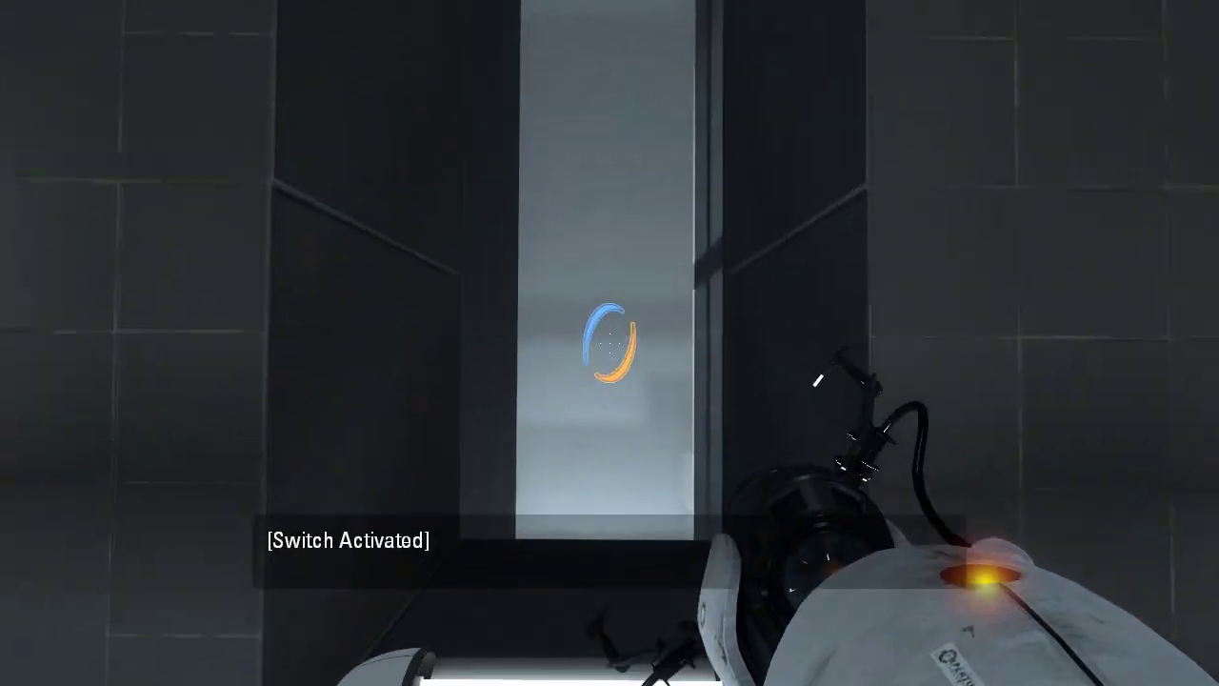
Step: Go through a new blue wall portal toward the red button area
left_click(609, 343)
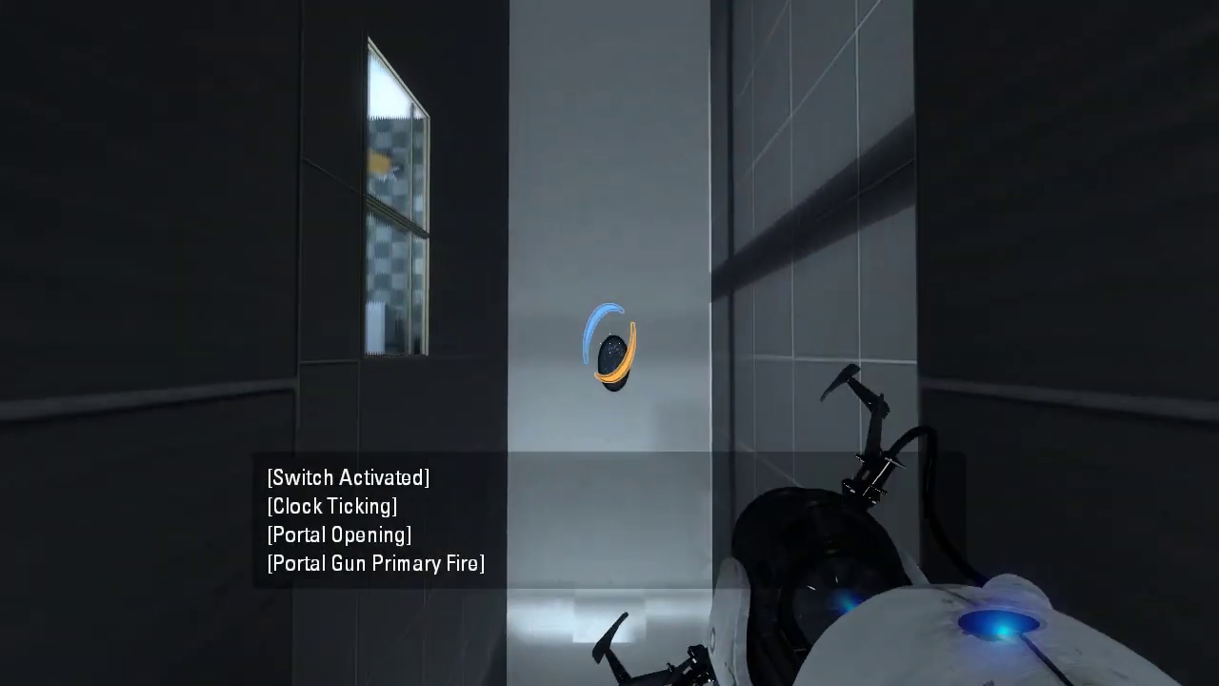
key("w")
key("w")
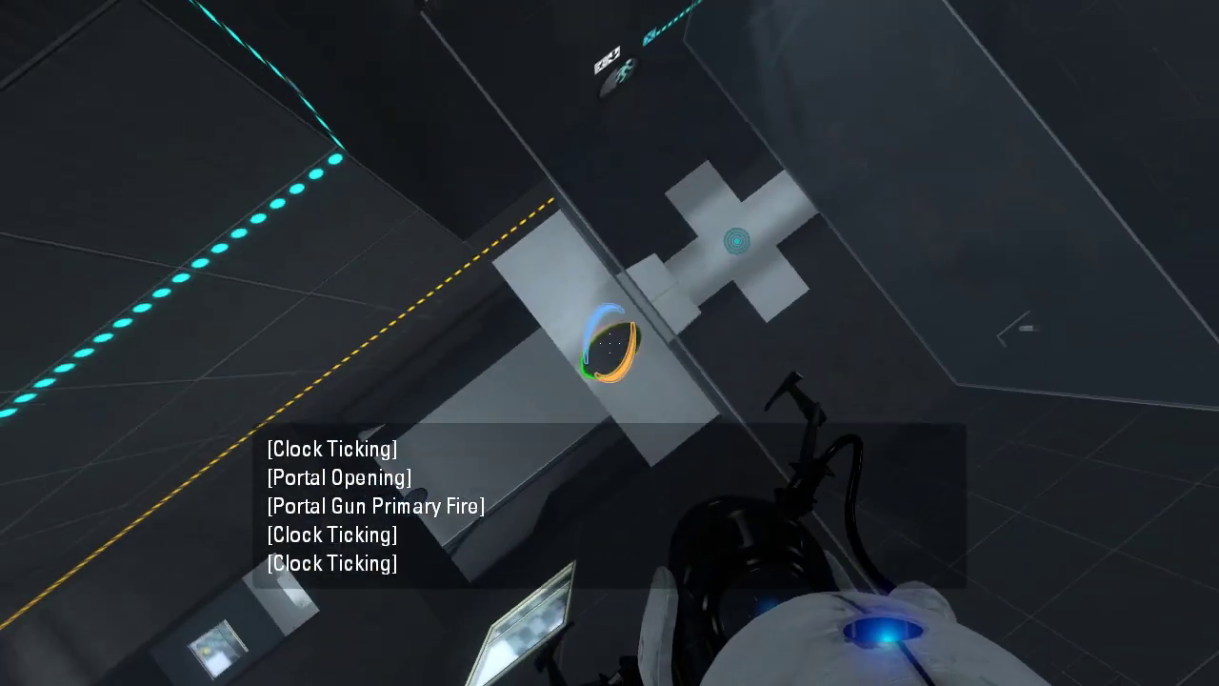
key("w")
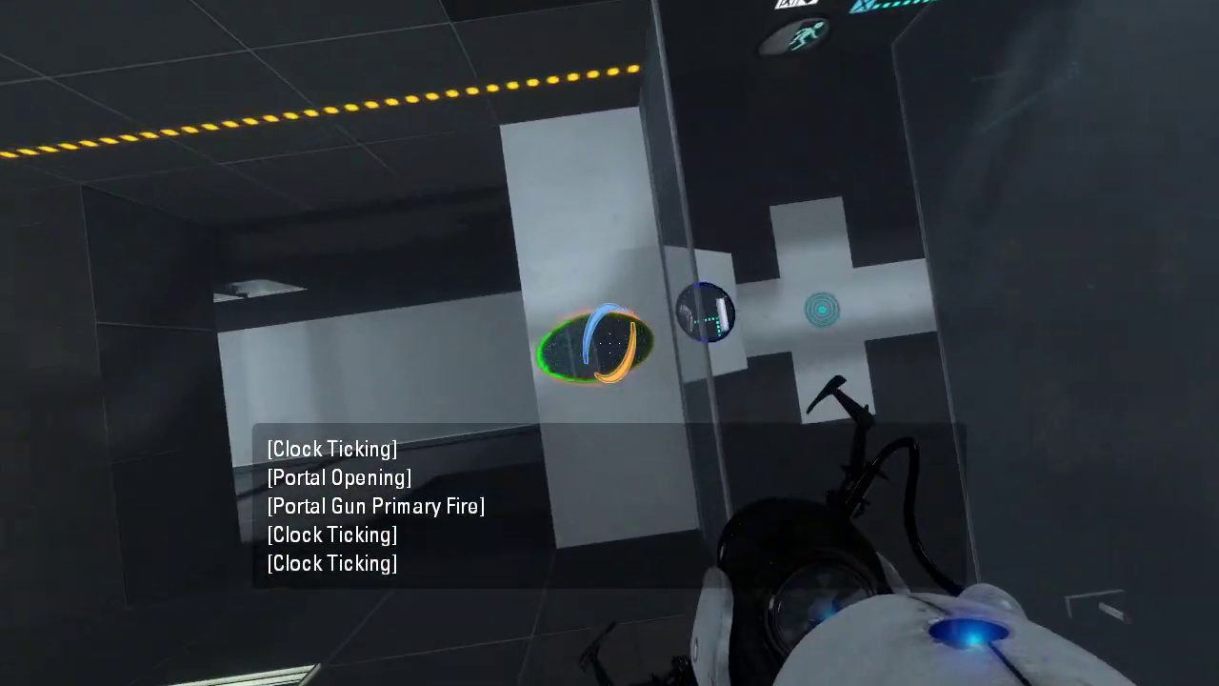
key("w")
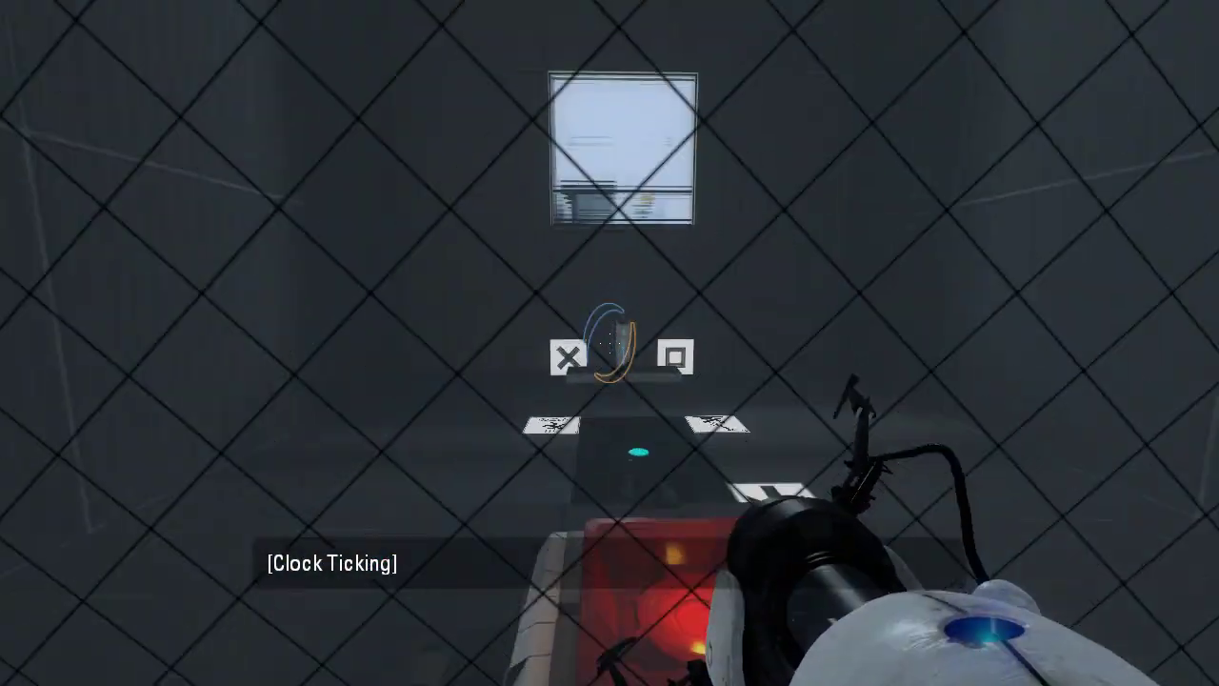
key("w")
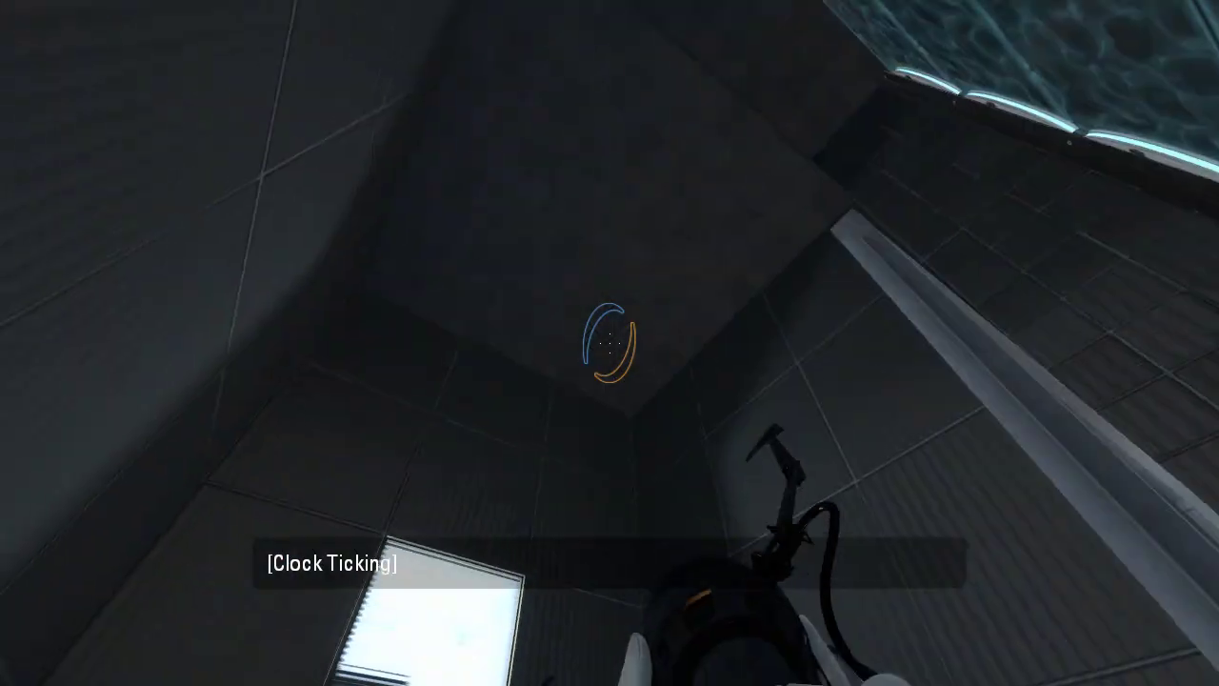
key("w")
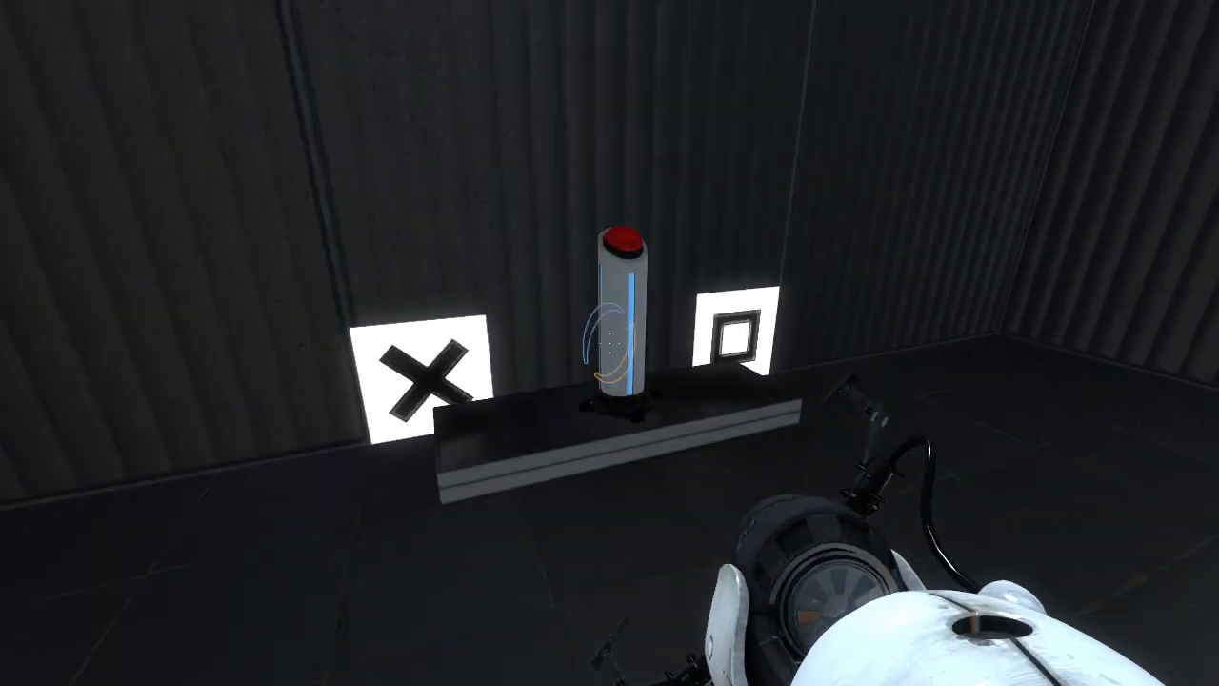
Step: Press the red button between the X and square signs and drop back down
key("e")
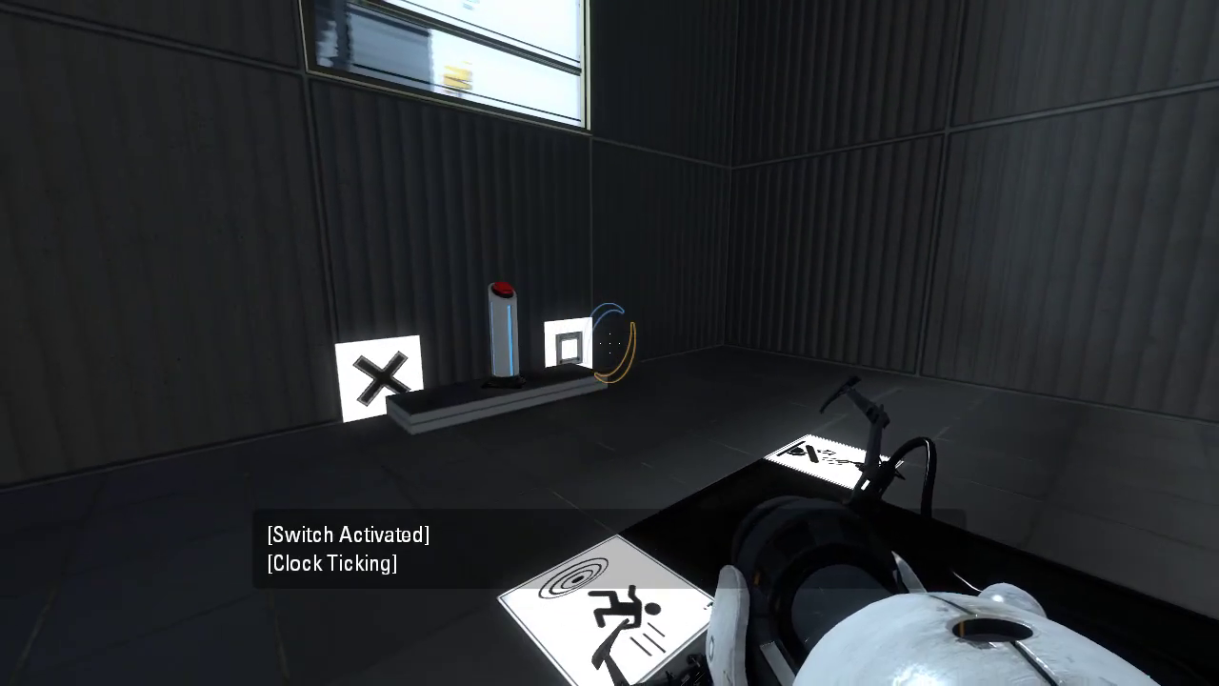
key("w")
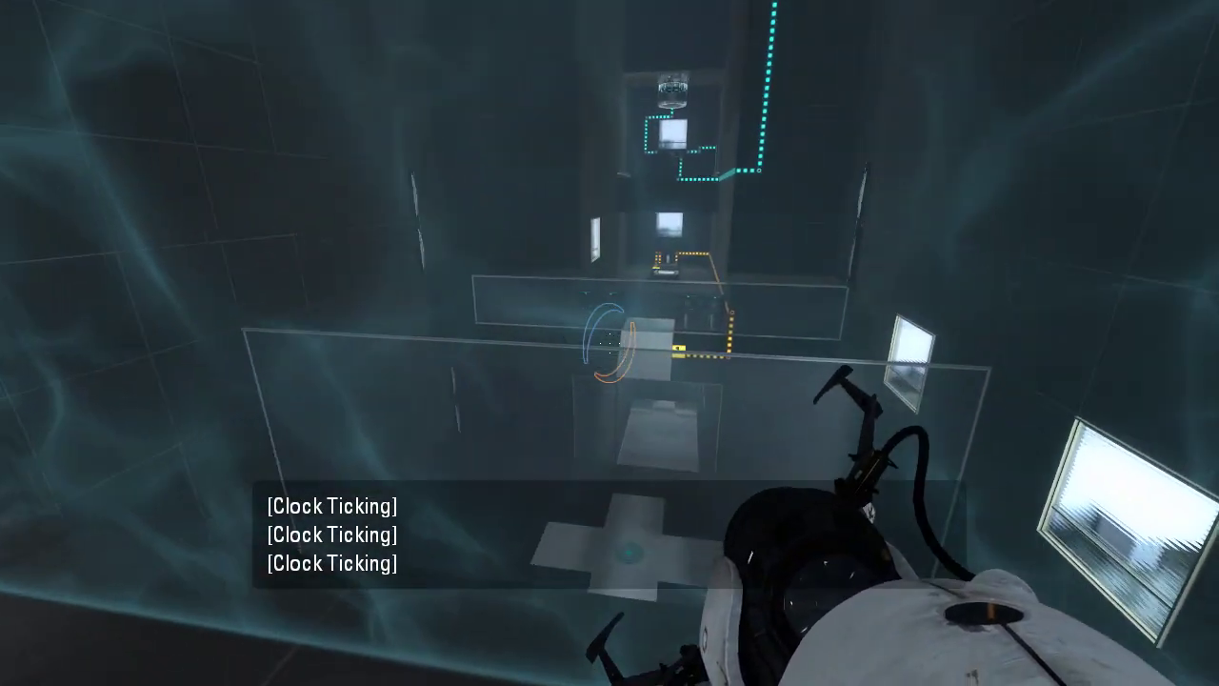
key("w")
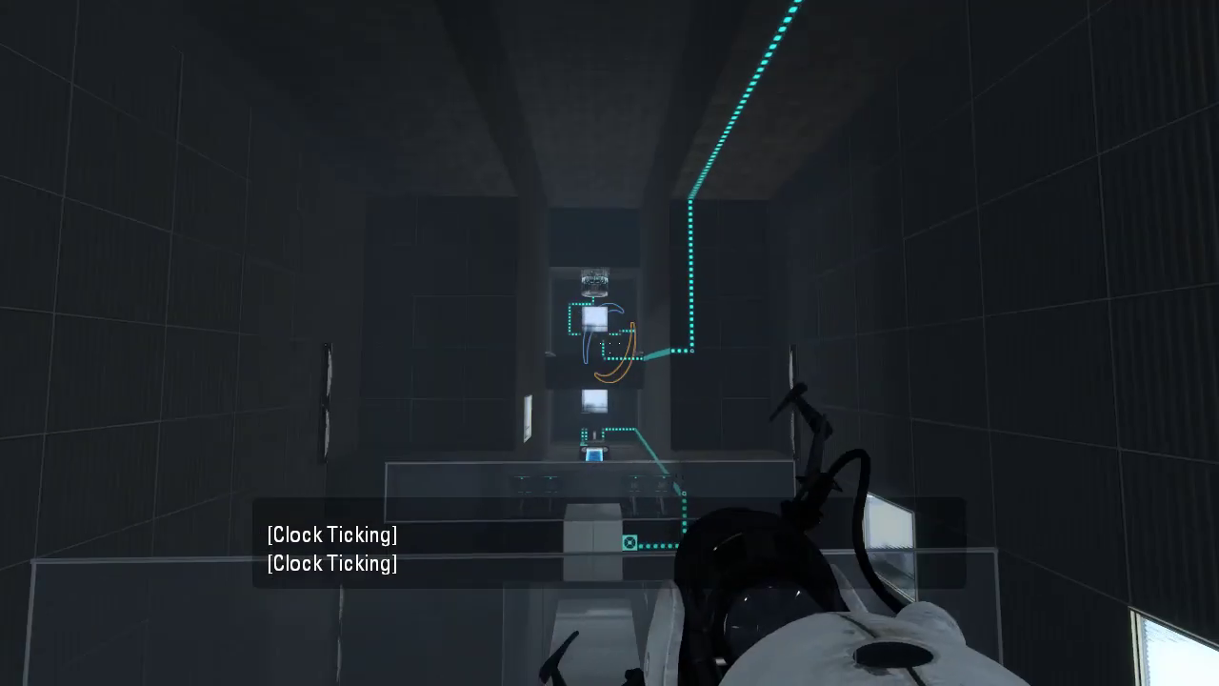
Step: Place an orange wall portal, press the cross-and-square button, then portal through the floor
left_click_drag(610, 343, 609, 343)
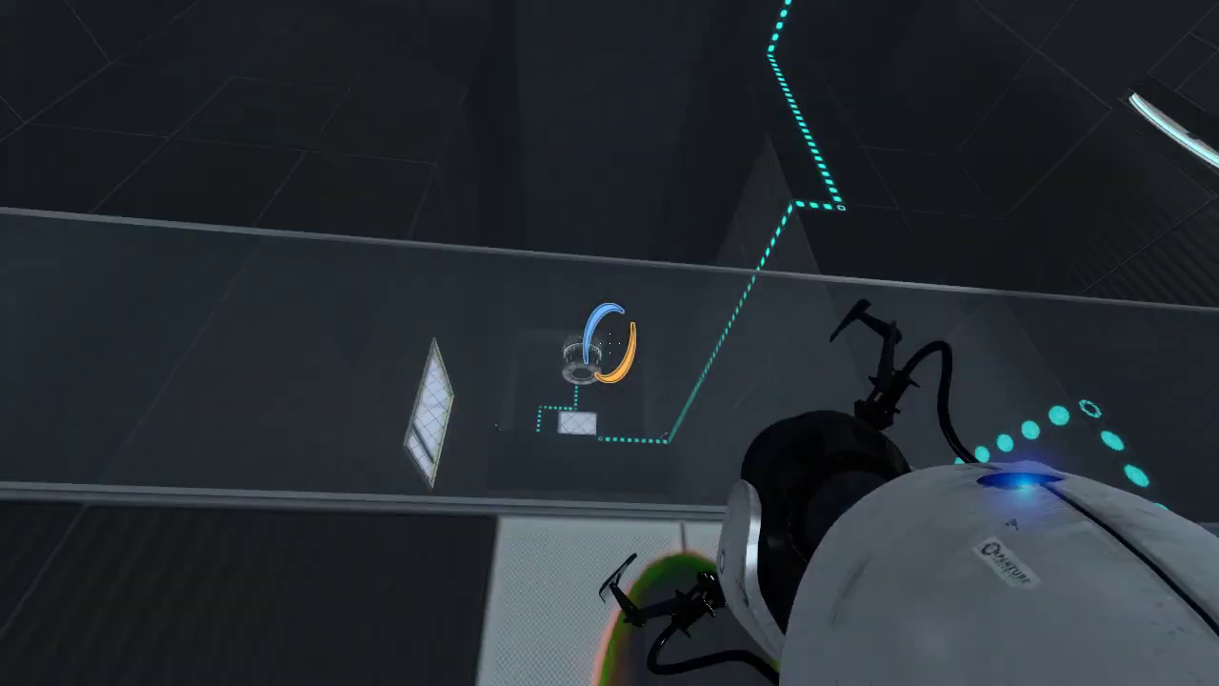
right_click(610, 343)
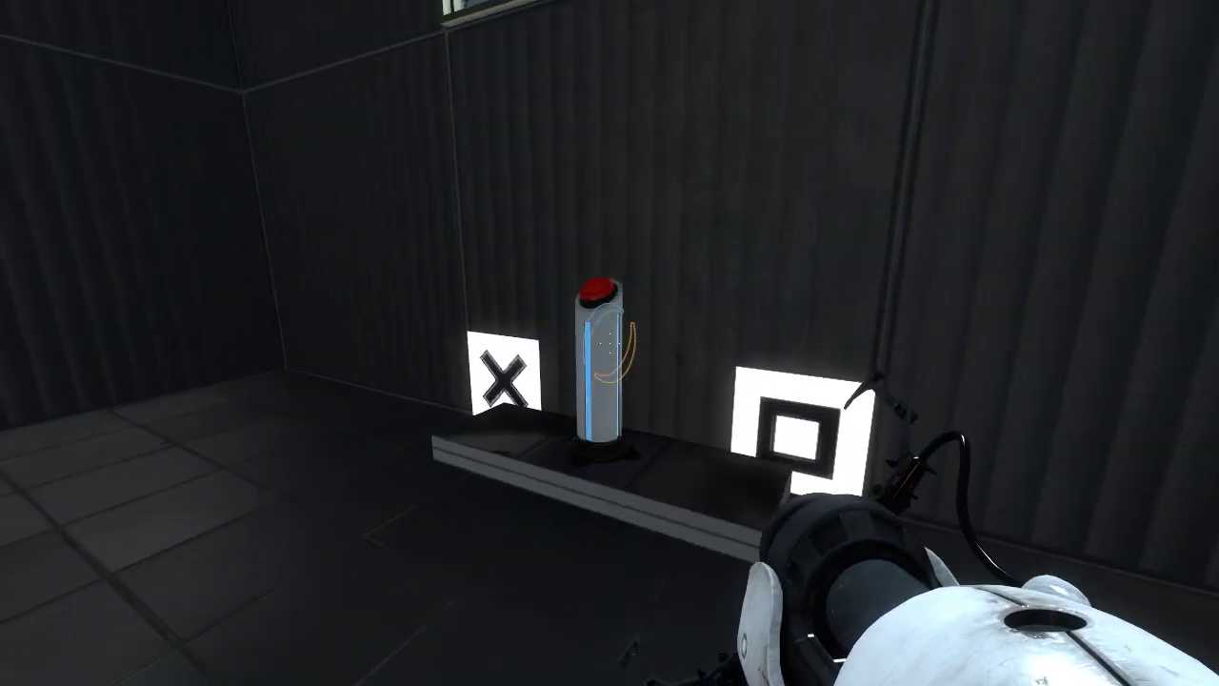
key("e")
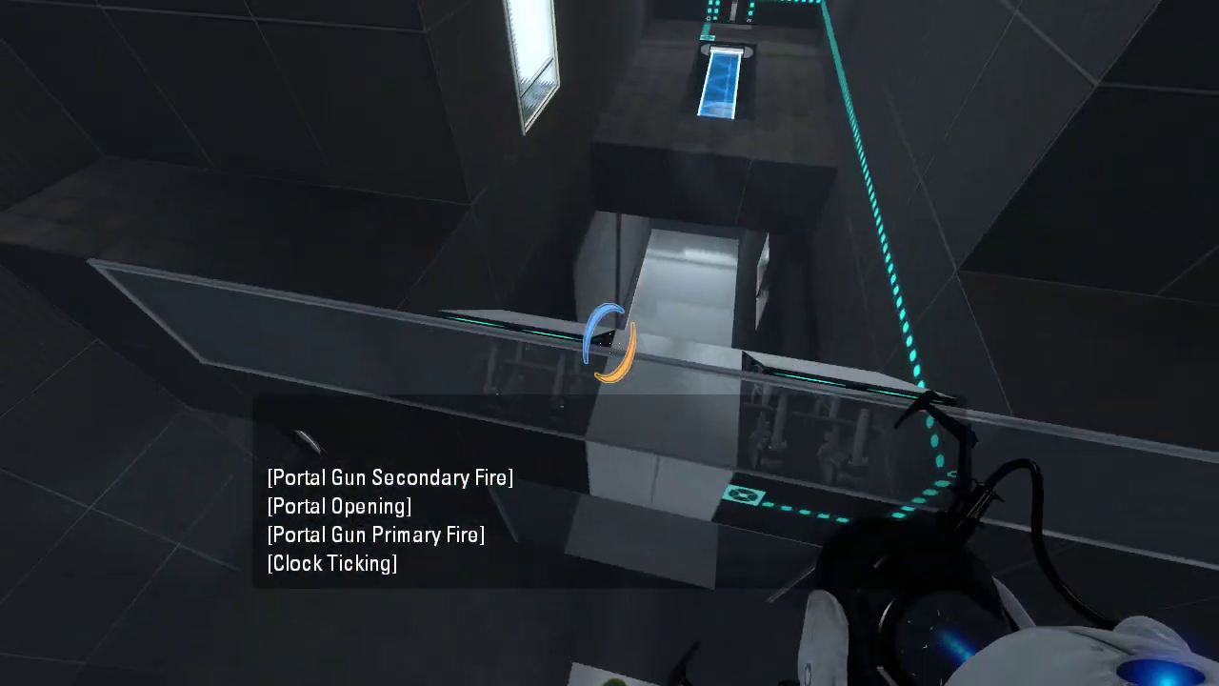
left_click(610, 343)
right_click(609, 343)
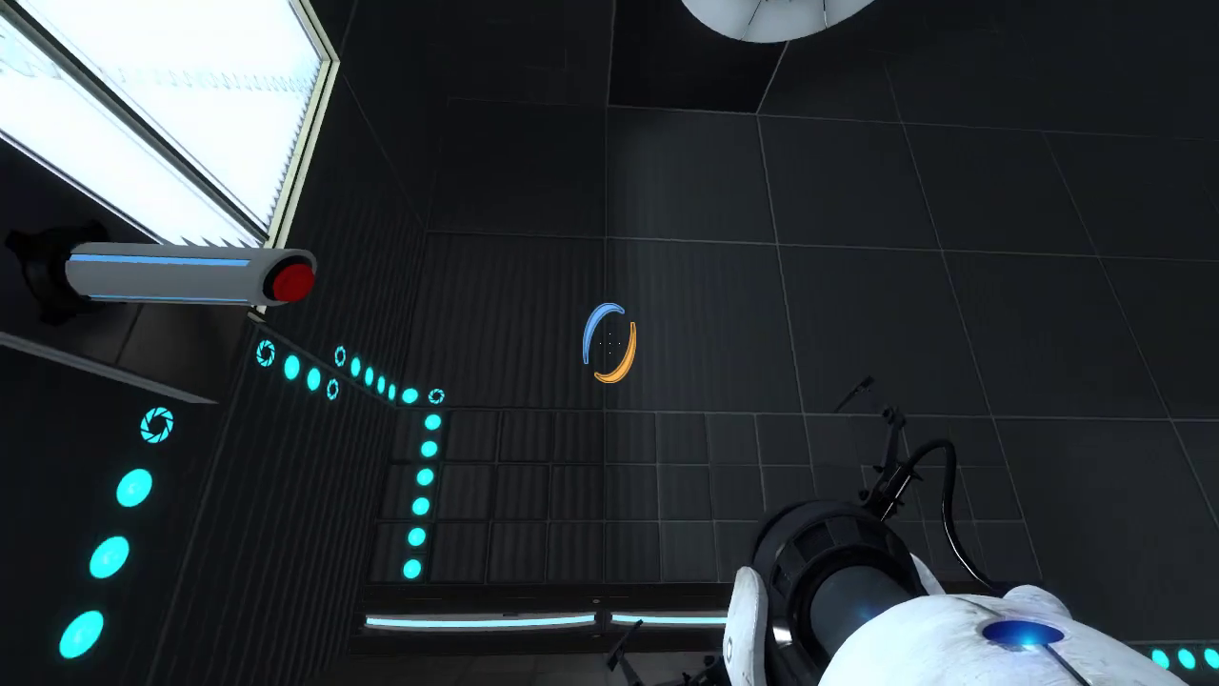
Step: Open the cube dropper, pick up the companion cube, and set it by the ledge
key("e")
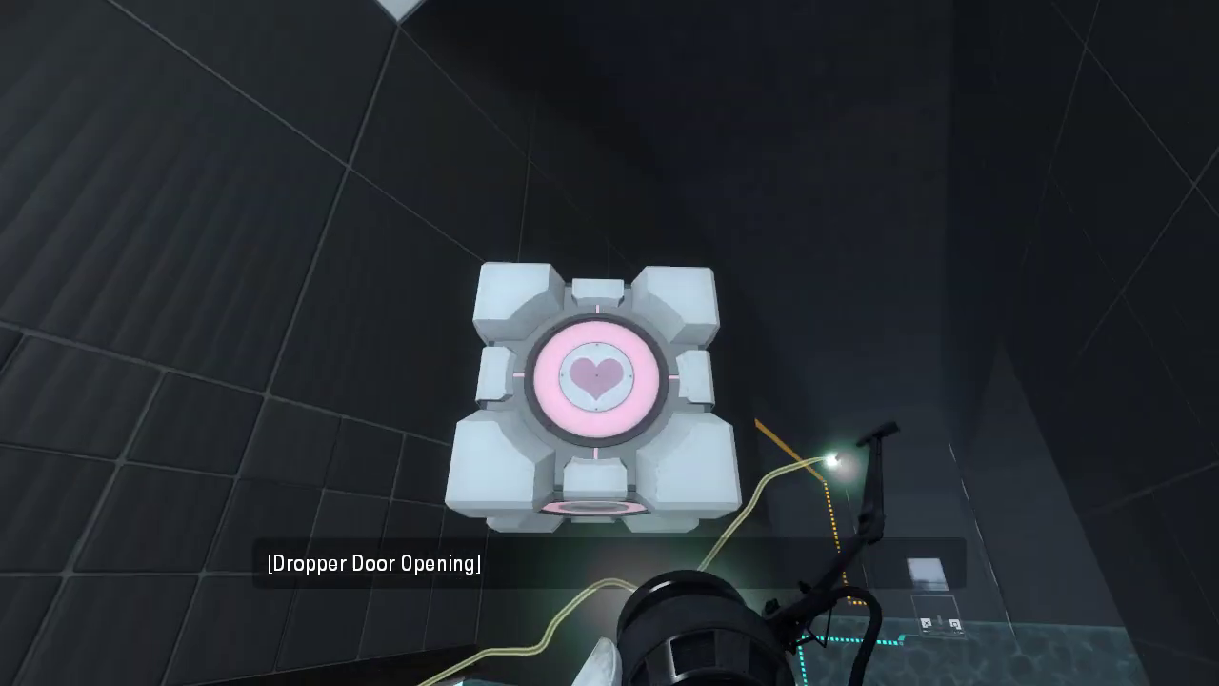
key("e")
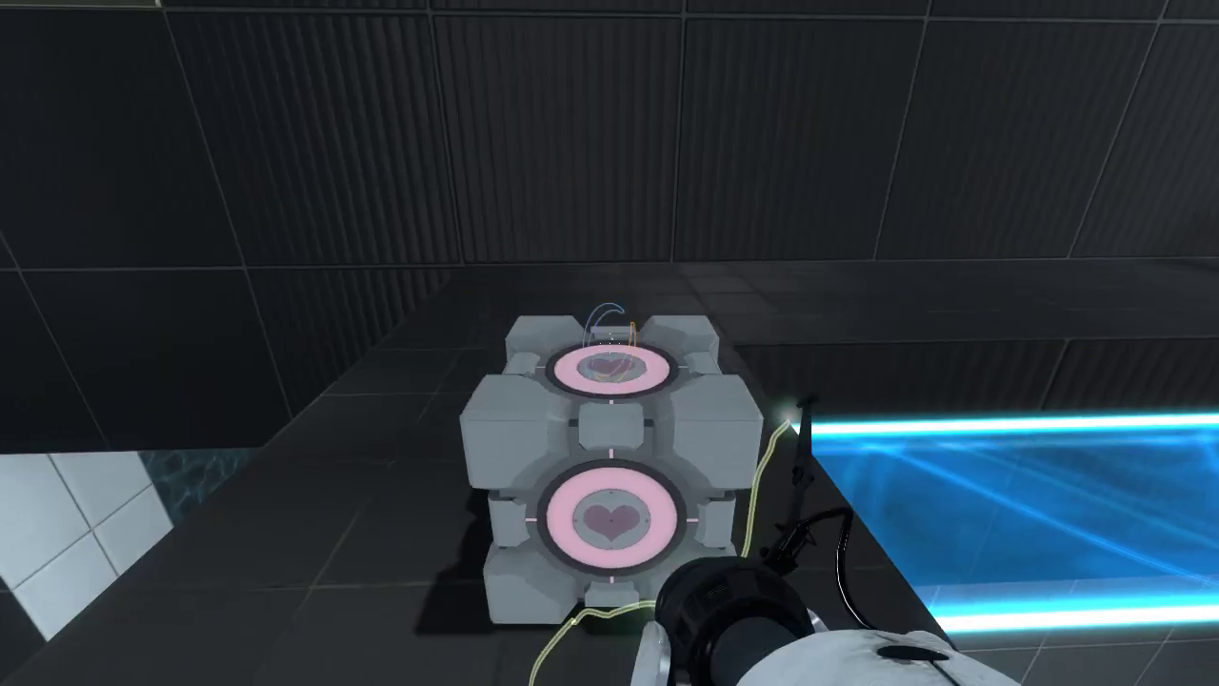
left_click(609, 343)
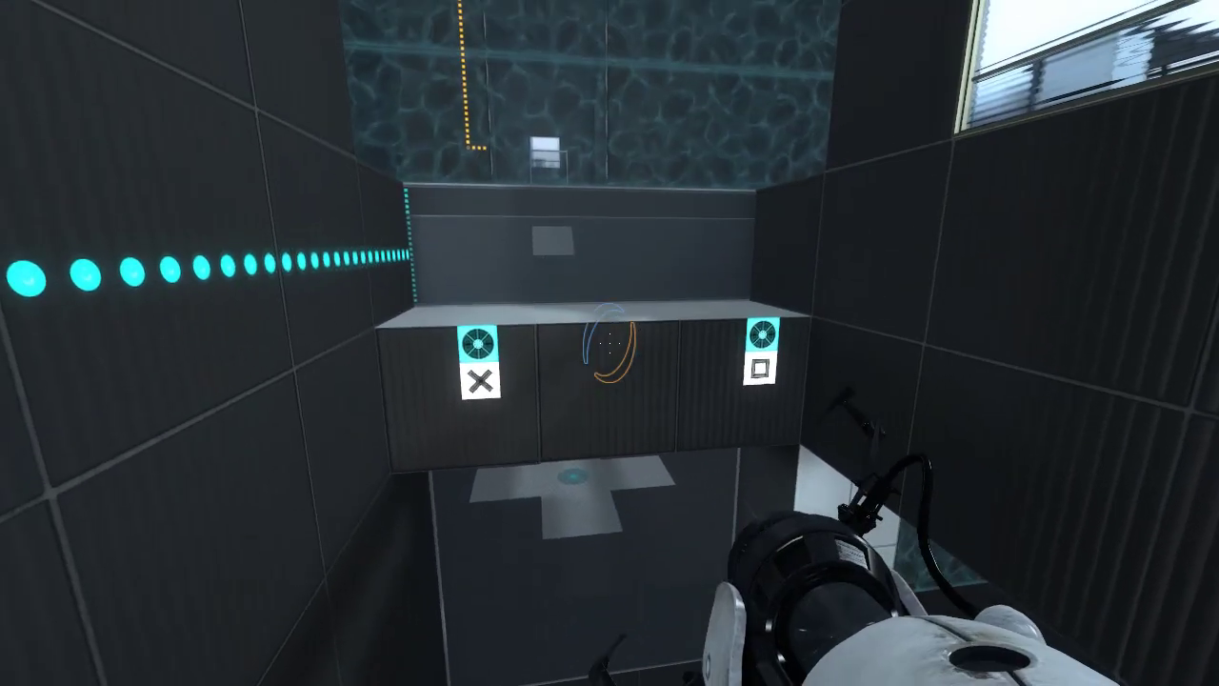
Step: Carry the companion cube through a blue floor portal into the bright chamber
right_click(610, 343)
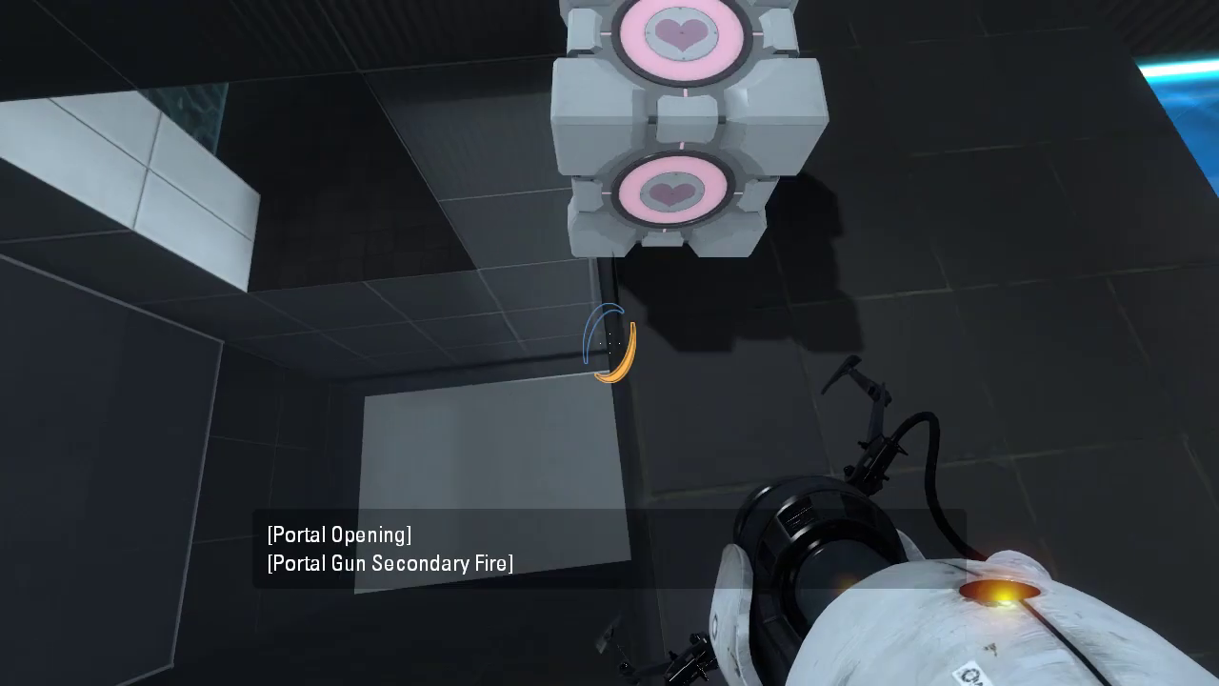
left_click(610, 343)
key("e")
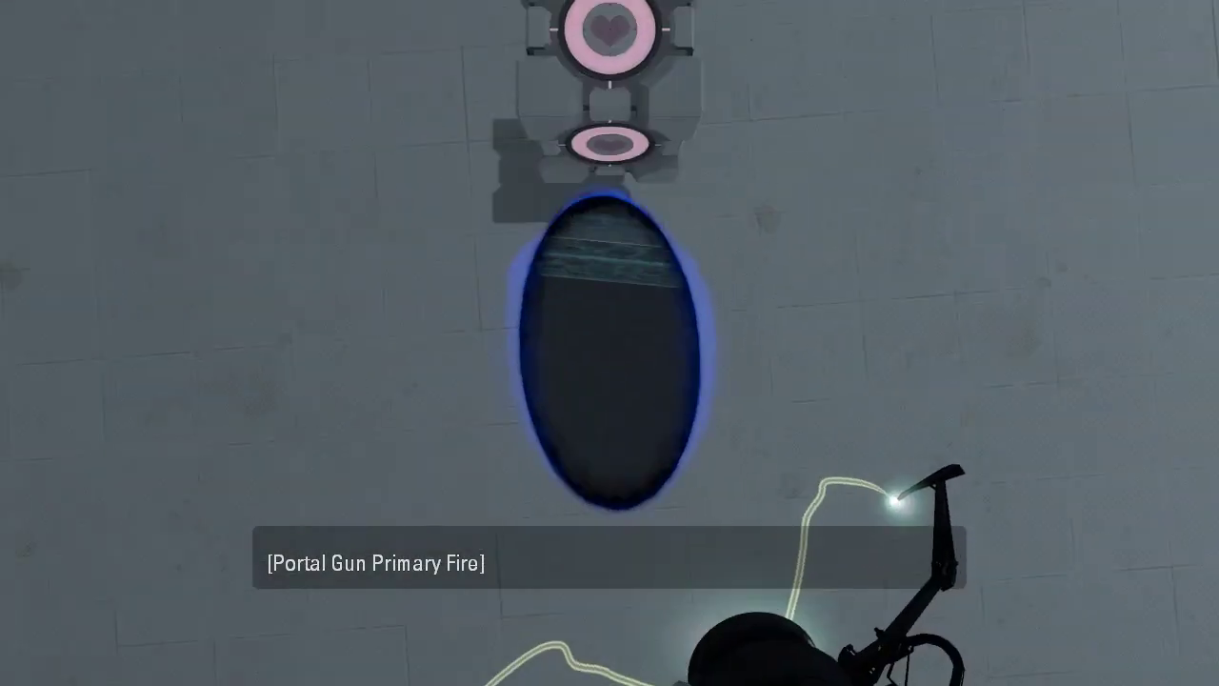
key("w")
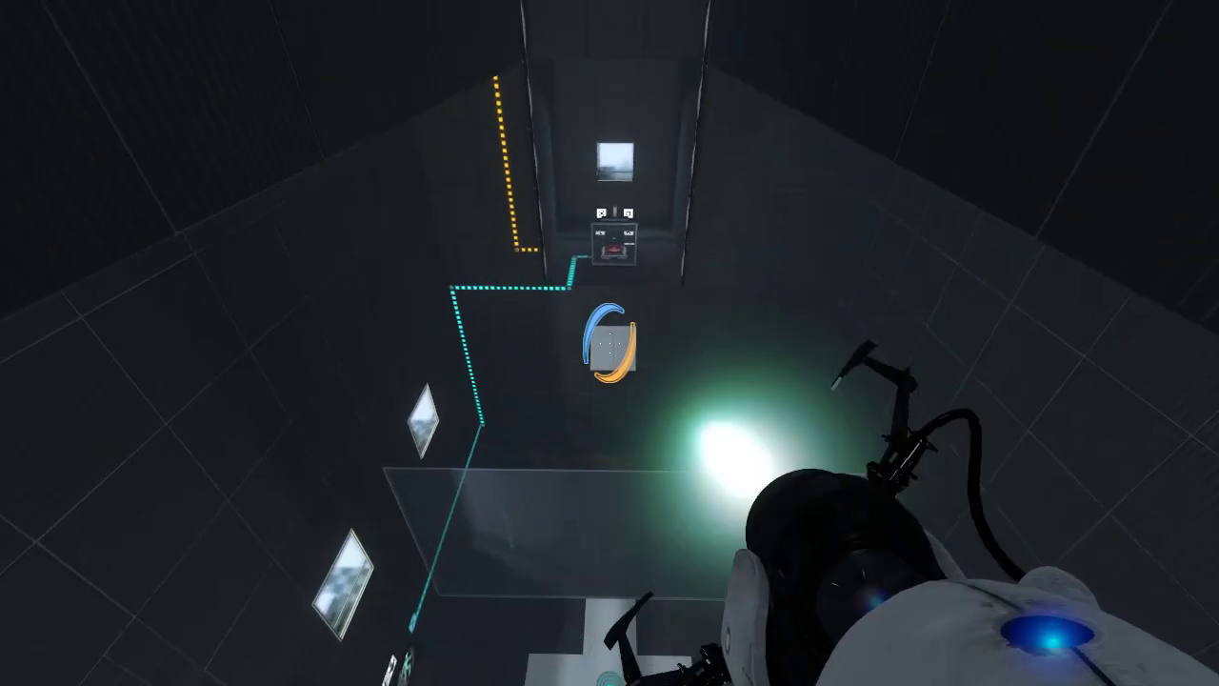
key("w")
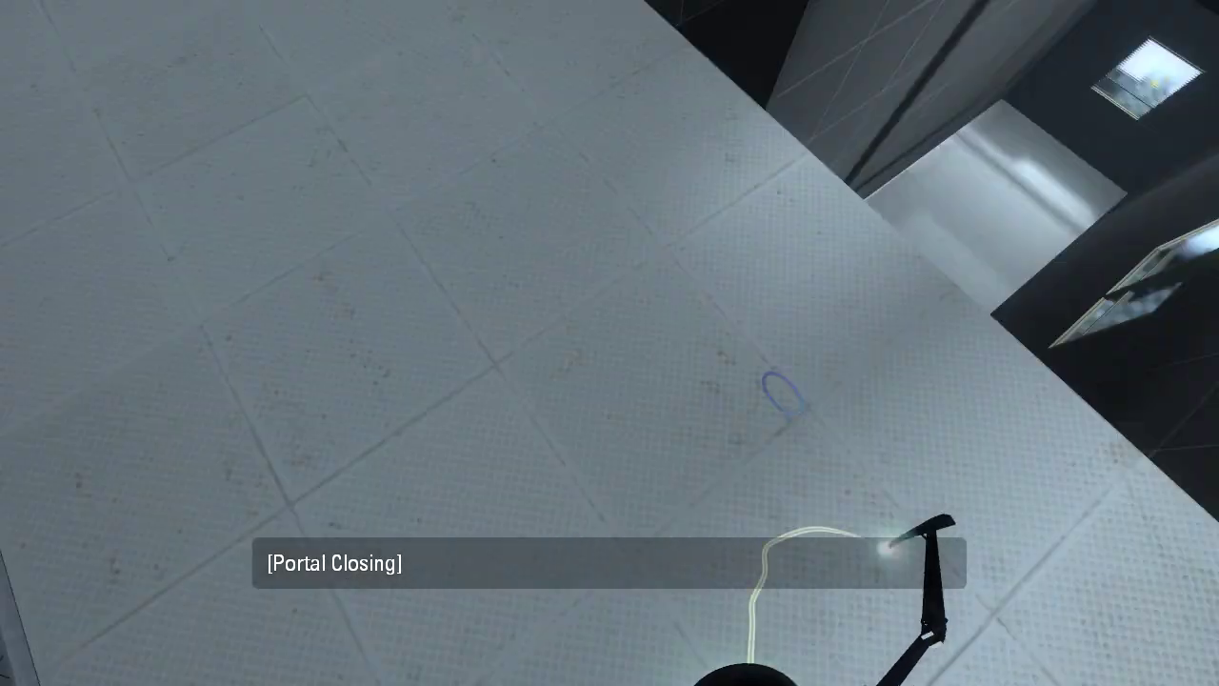
key("e")
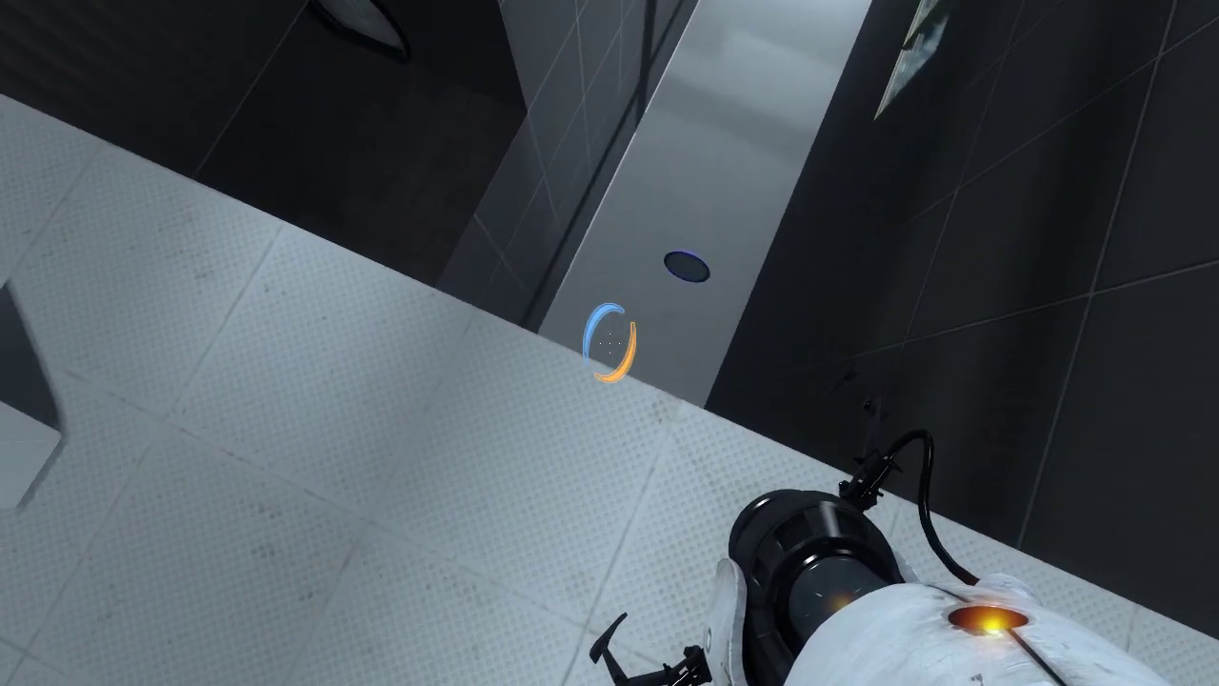
Step: Place orange portals on the wall and pick up the companion cube again
right_click(610, 343)
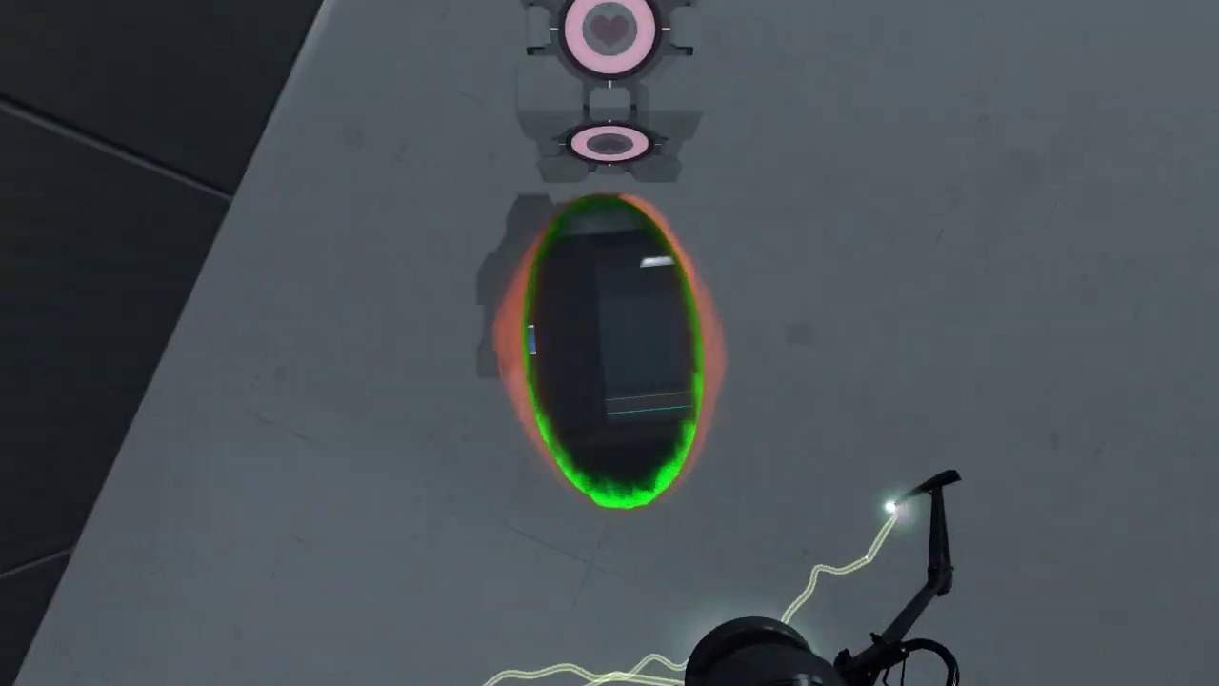
key("e")
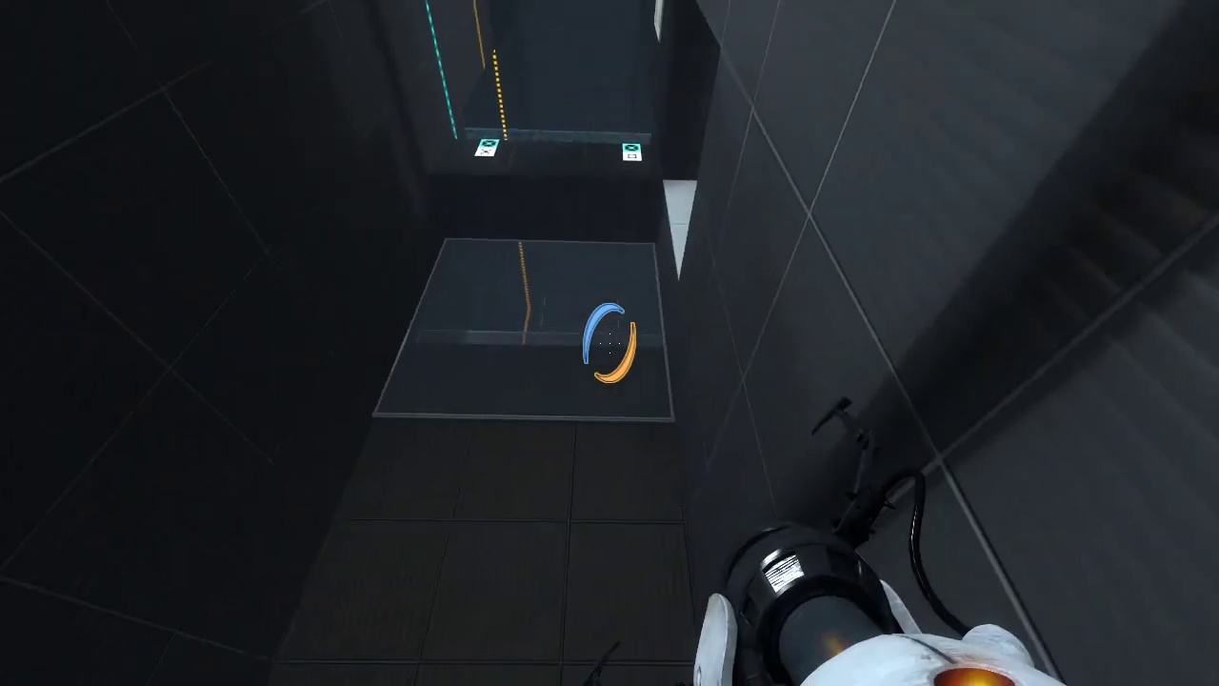
right_click(609, 343)
Step: Place blue portals, including one on the white wall, to route the light bridge
left_click(609, 343)
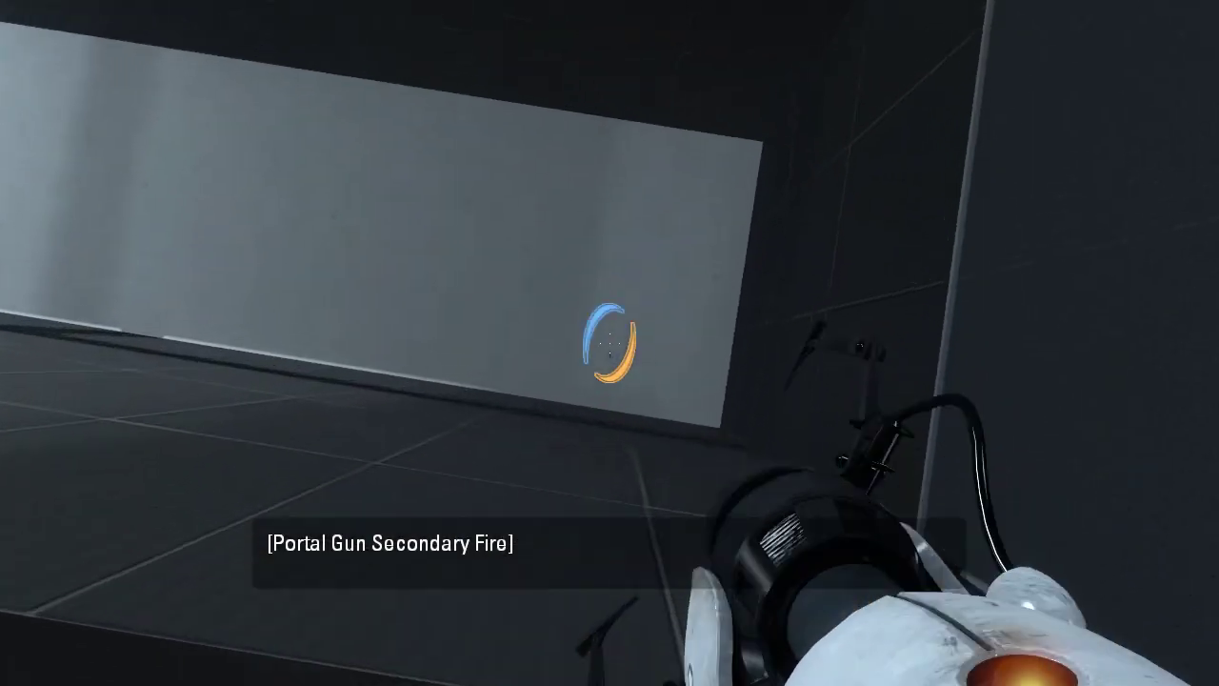
left_click(609, 342)
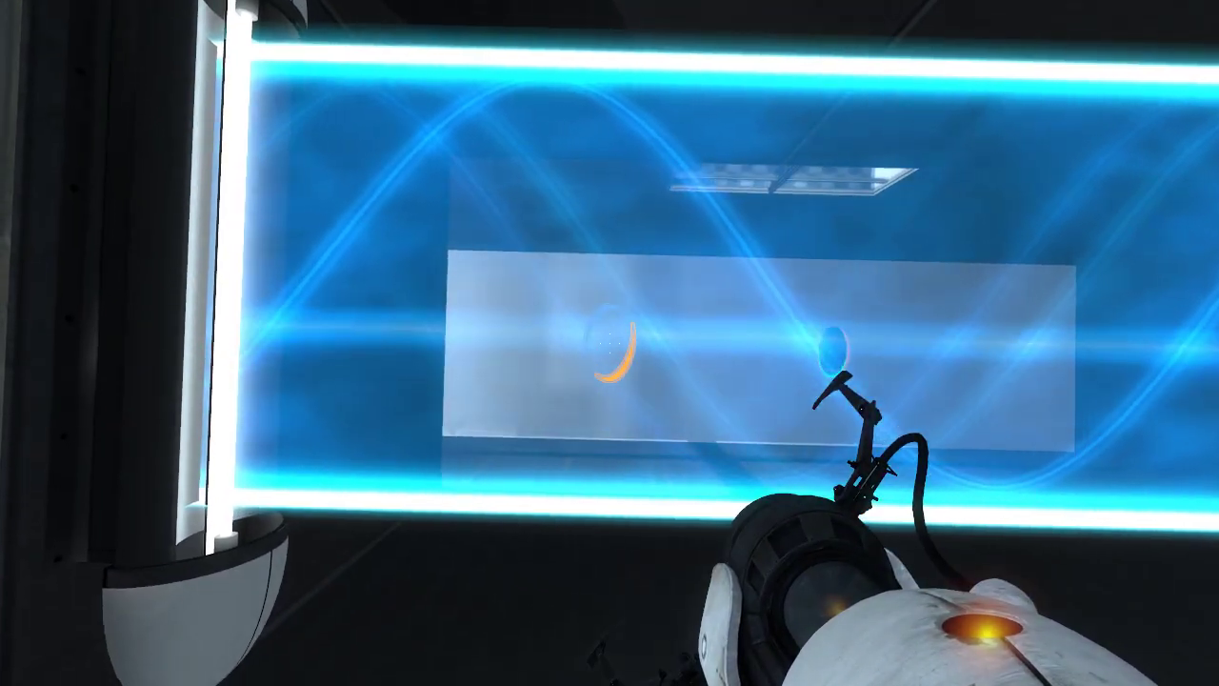
Step: Reposition the orange portal, press the red button for a cube, then portal up to the higher area
right_click(609, 343)
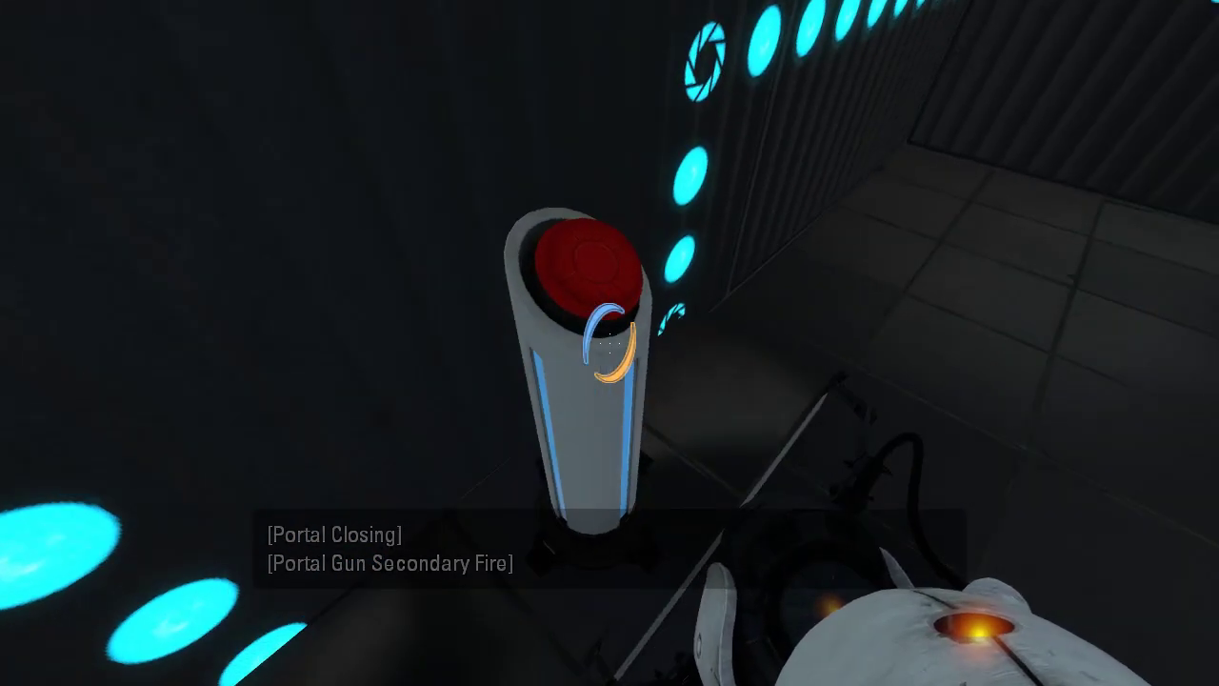
key("e")
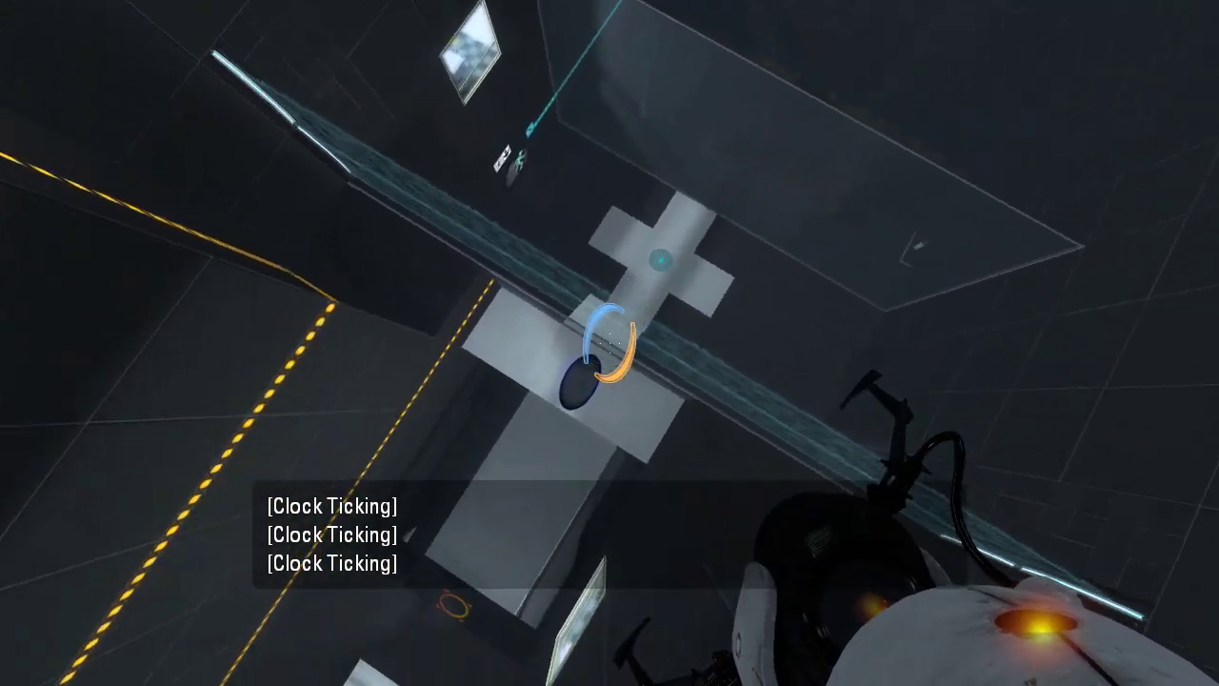
left_click(609, 343)
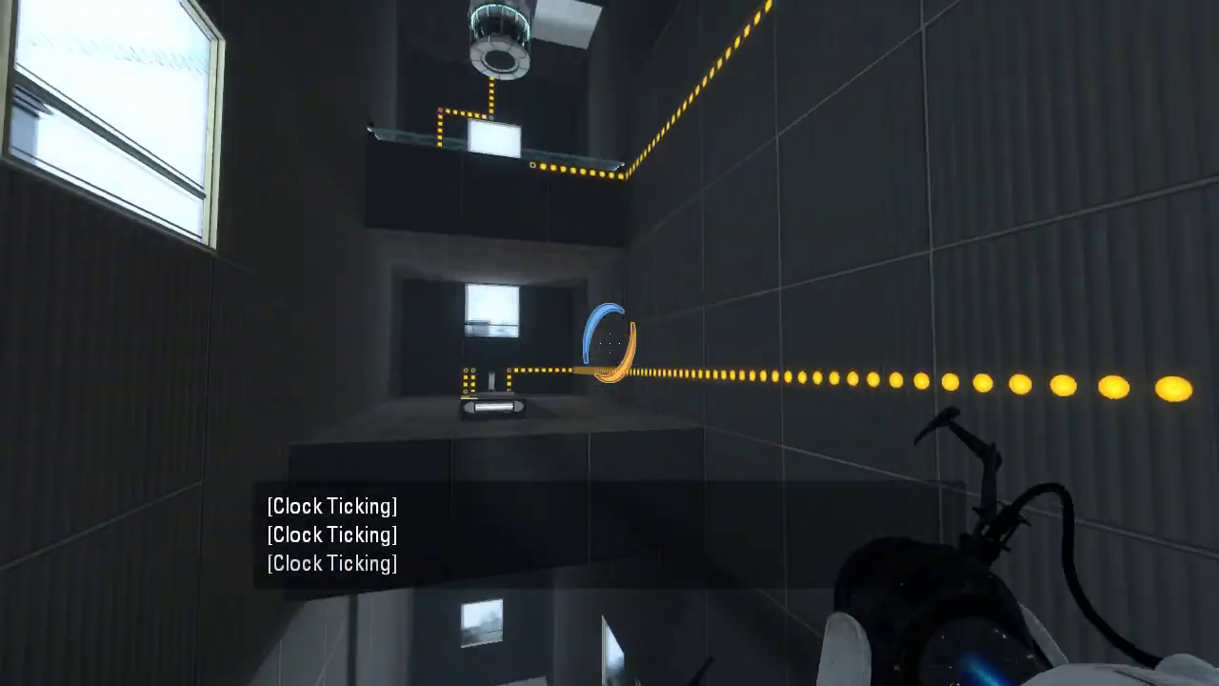
right_click(609, 343)
left_click(610, 343)
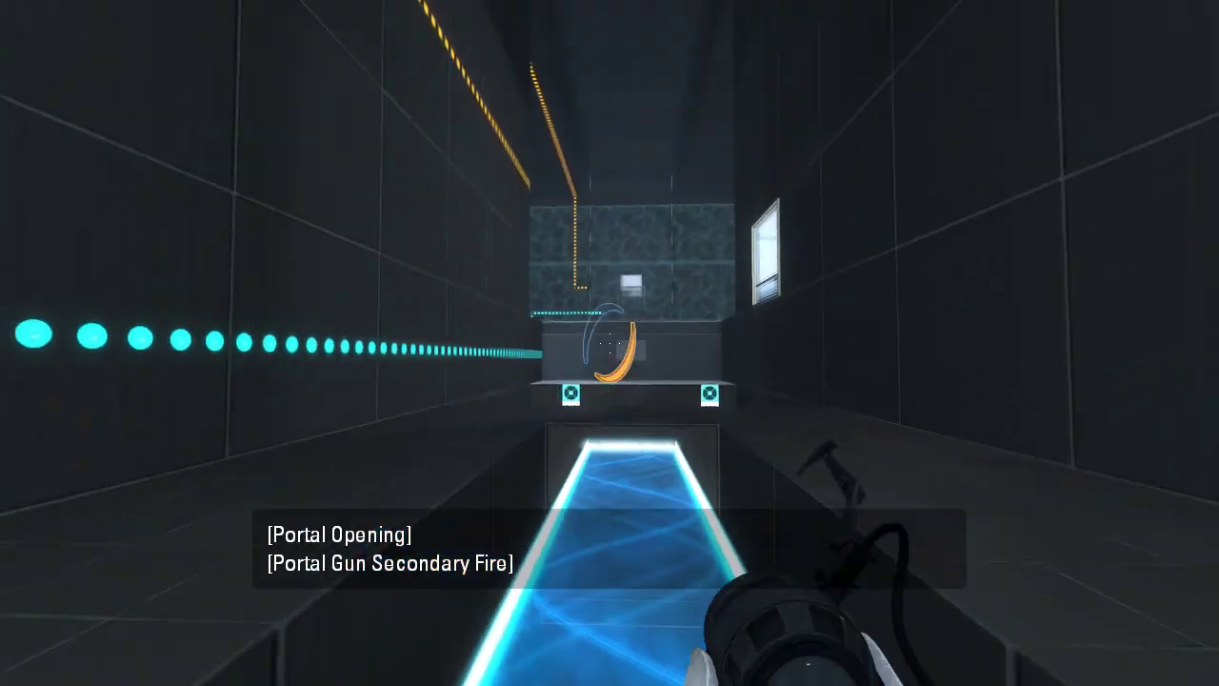
left_click(610, 343)
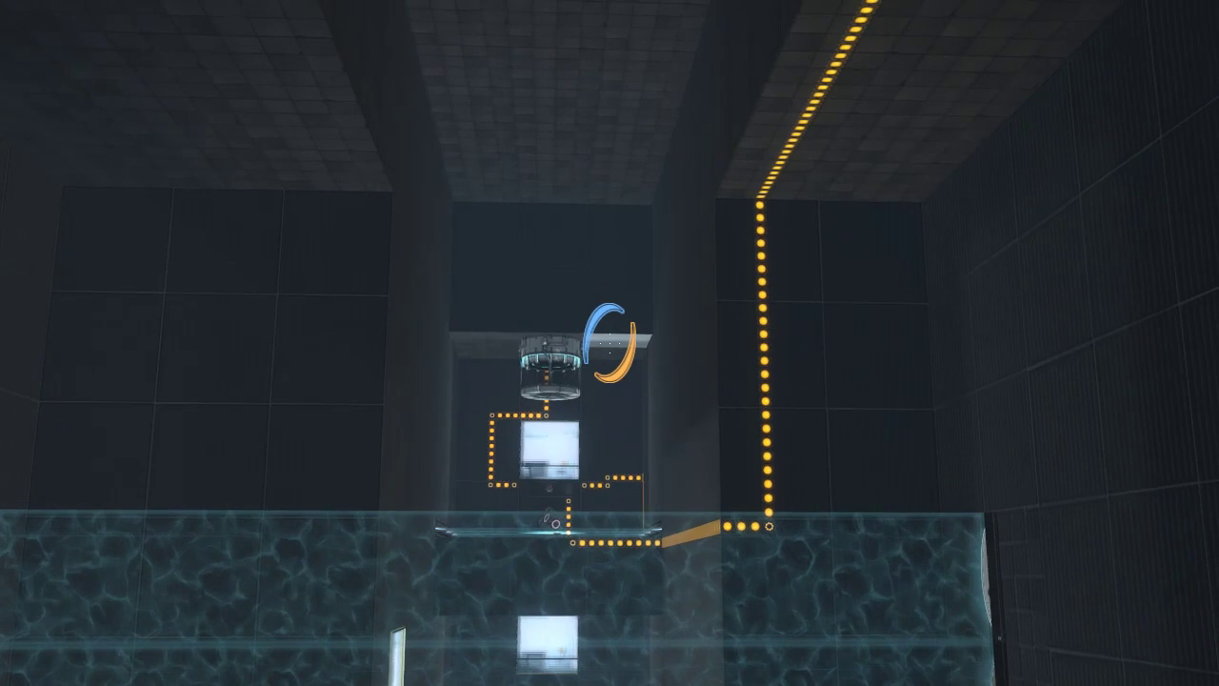
right_click(610, 343)
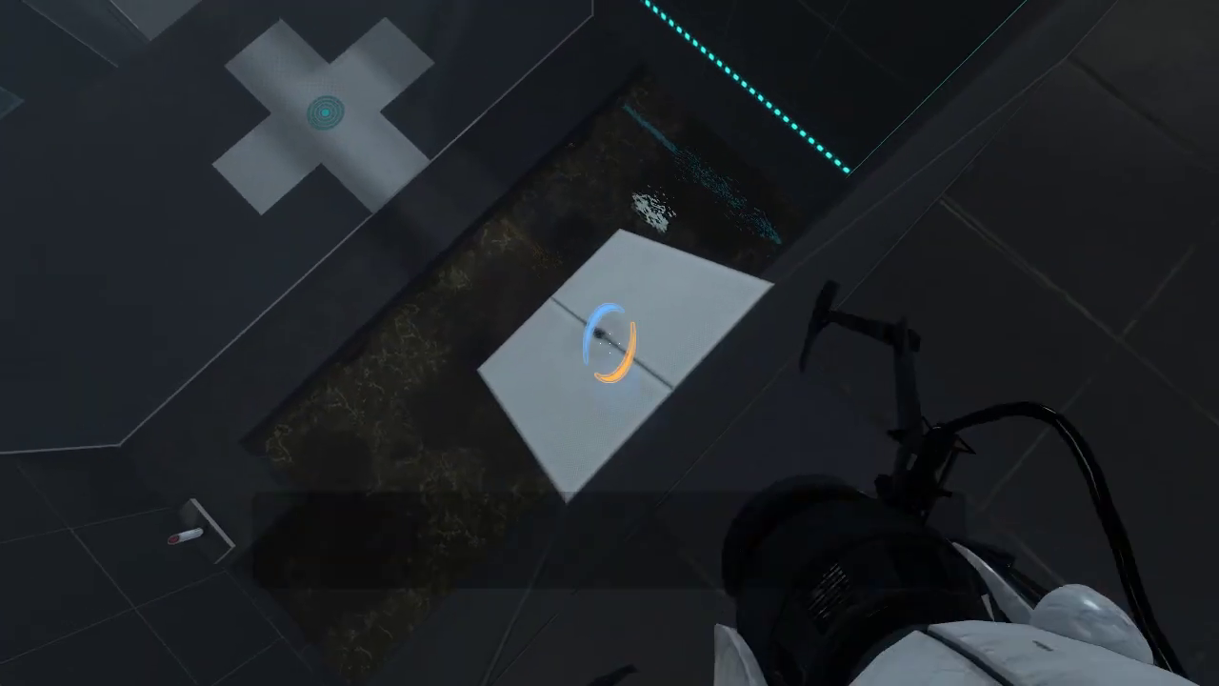
Step: Portal along the light bridge, press the red button, and portal across to catch the falling cube
left_click(609, 342)
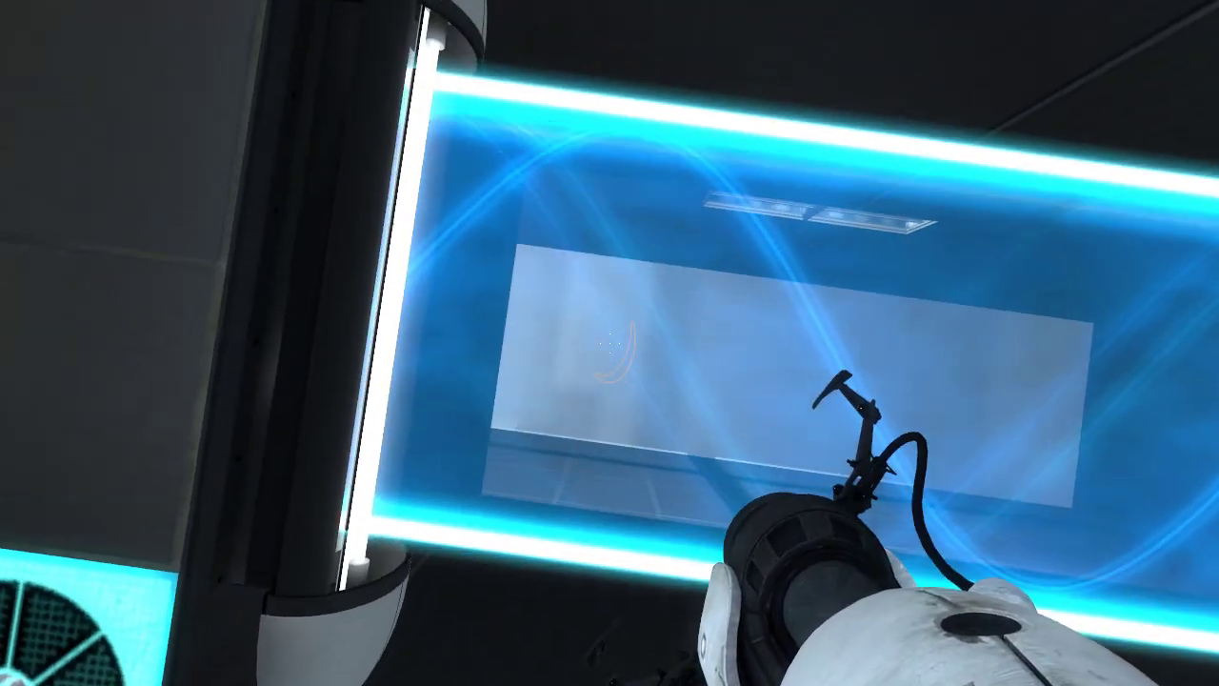
right_click(609, 343)
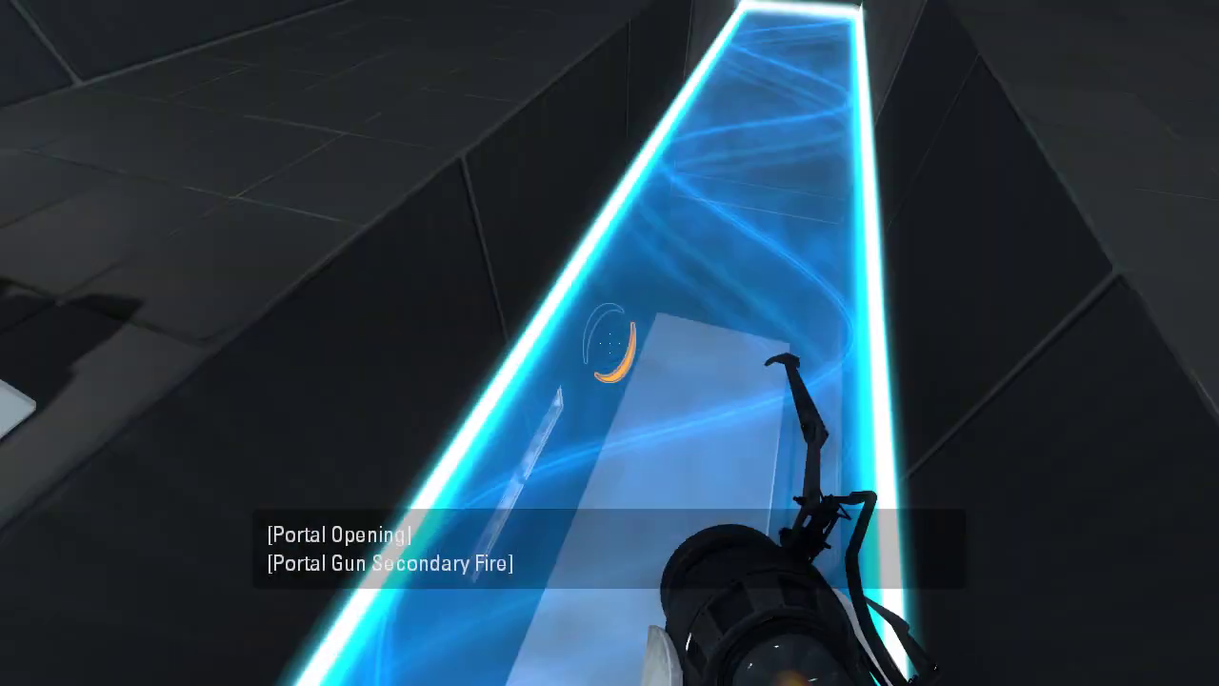
left_click(610, 343)
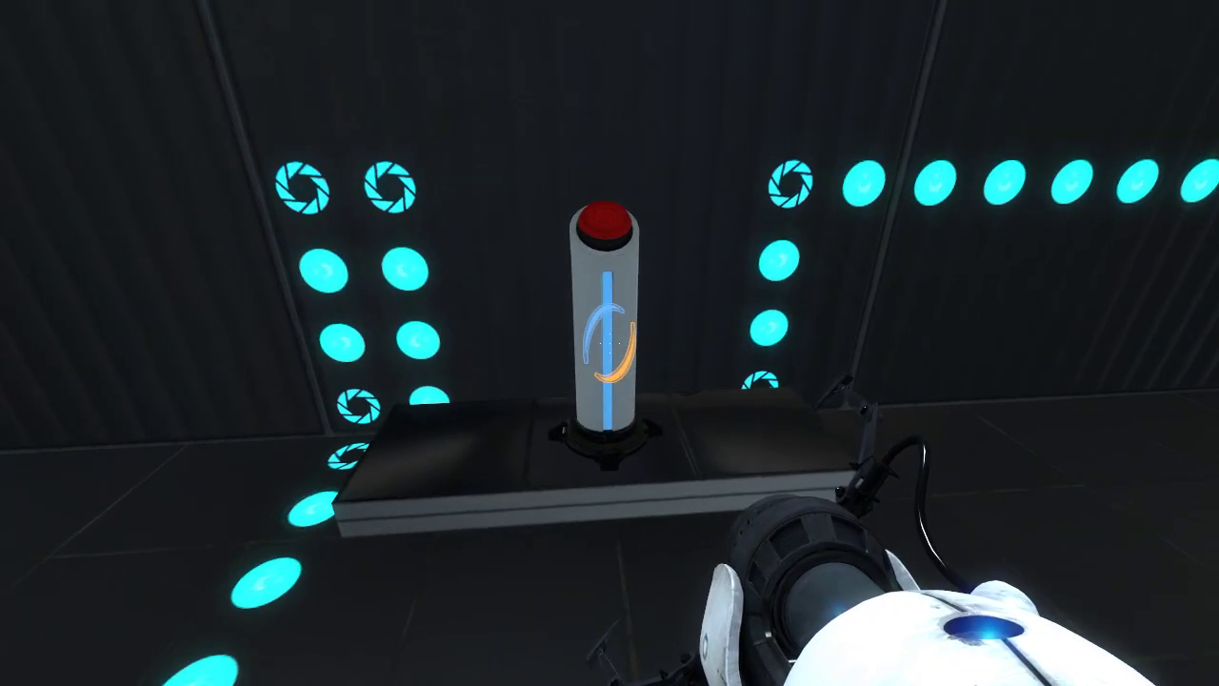
key("e")
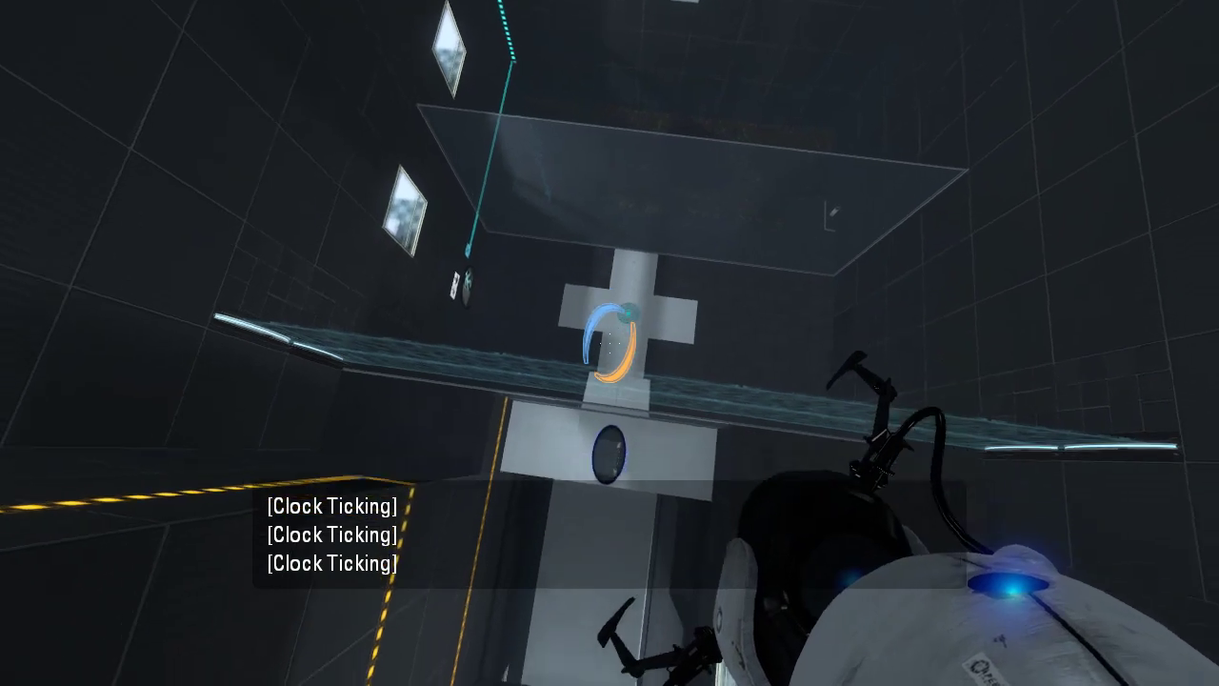
left_click(609, 343)
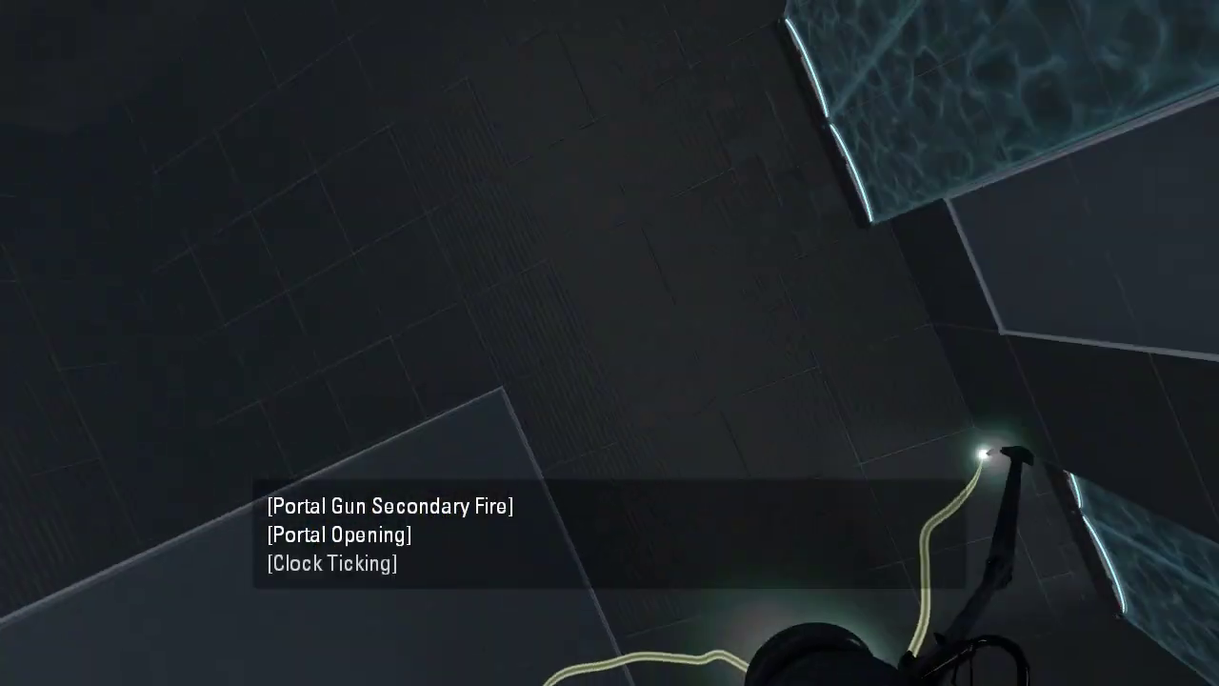